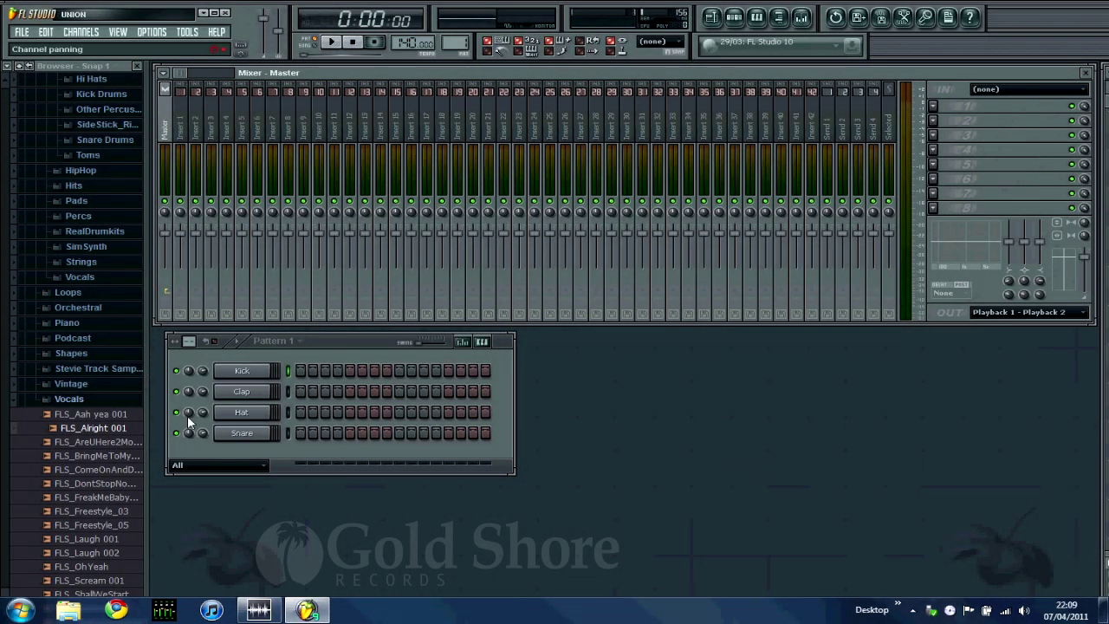
Collapse the browser's Vocals folder and bring up the channel insert menu in Pattern 1
left_click(121, 400)
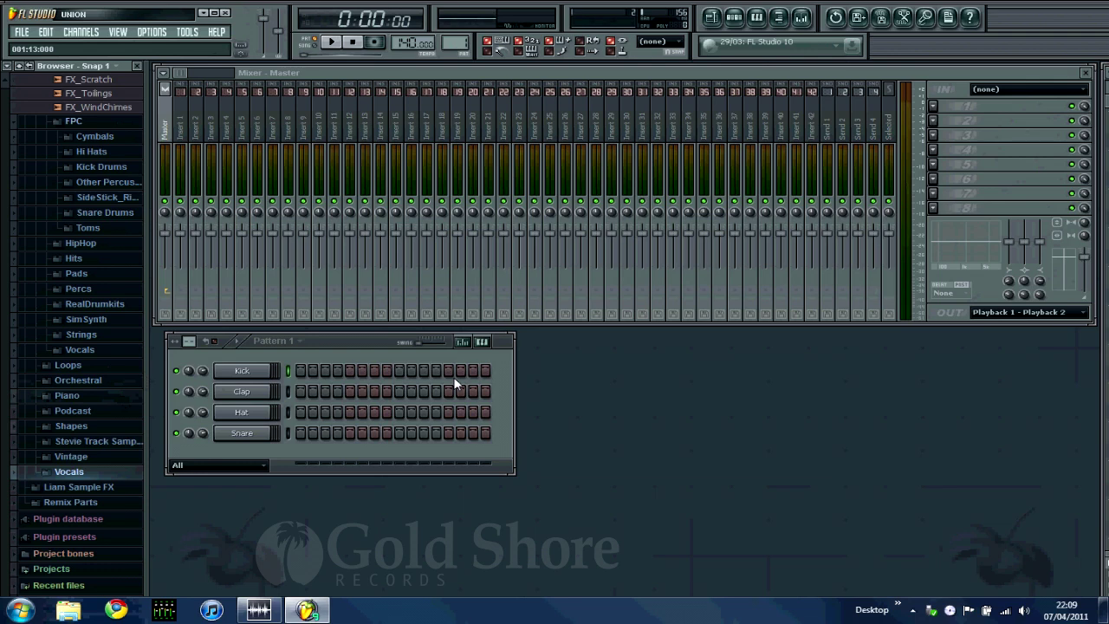
right_click(258, 373)
Insert a 3x Osc synth channel into Pattern 1 and move its settings window up
mouse_move(345, 516)
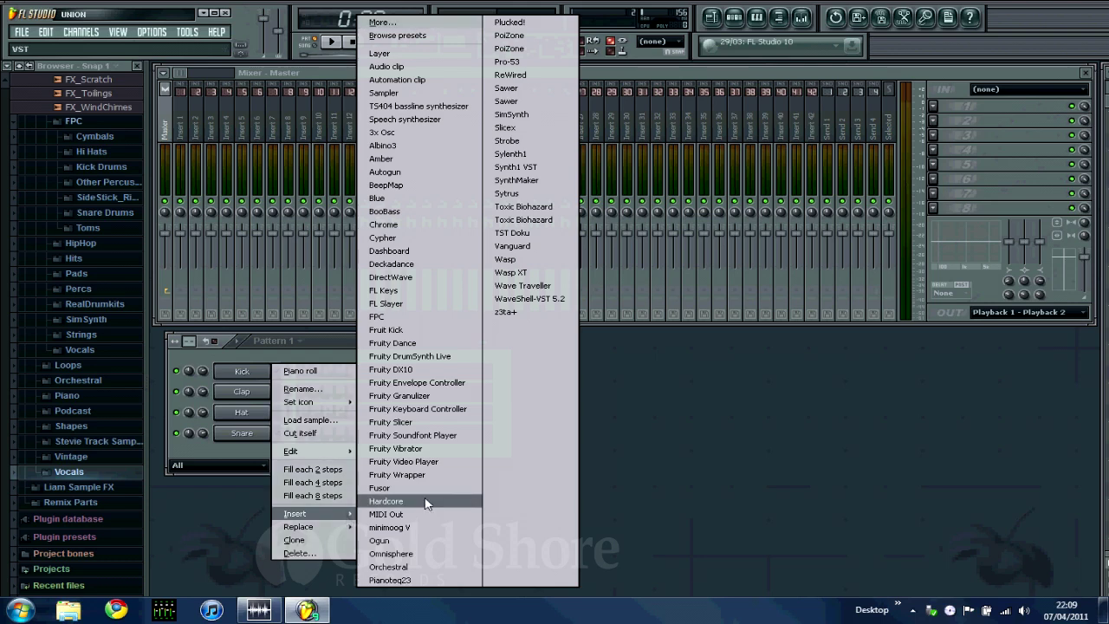
left_click(404, 134)
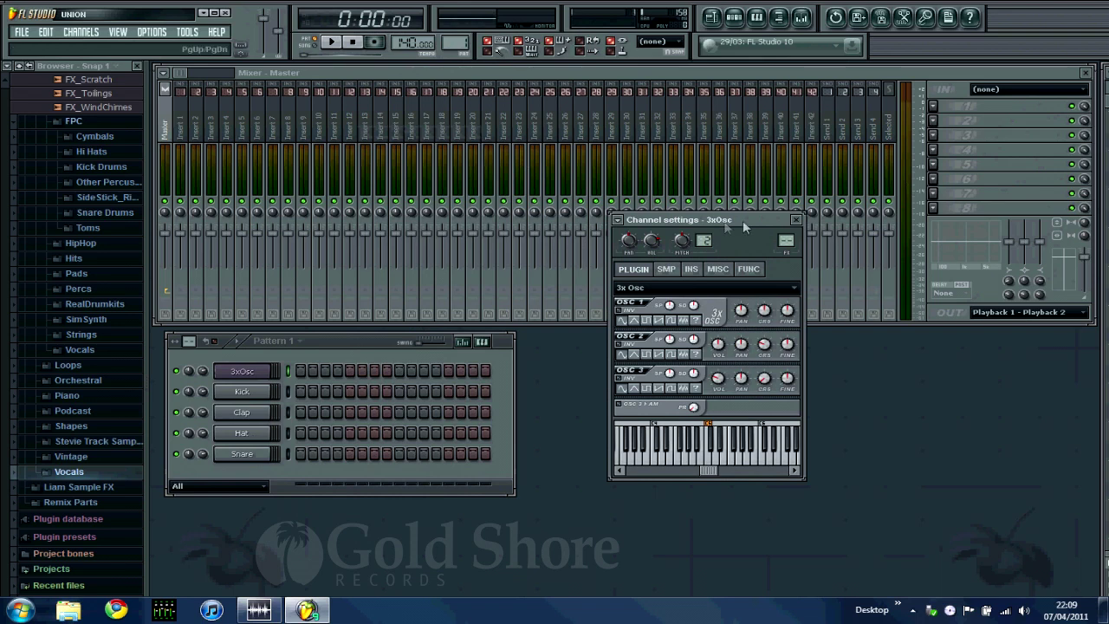
left_click_drag(748, 220, 756, 142)
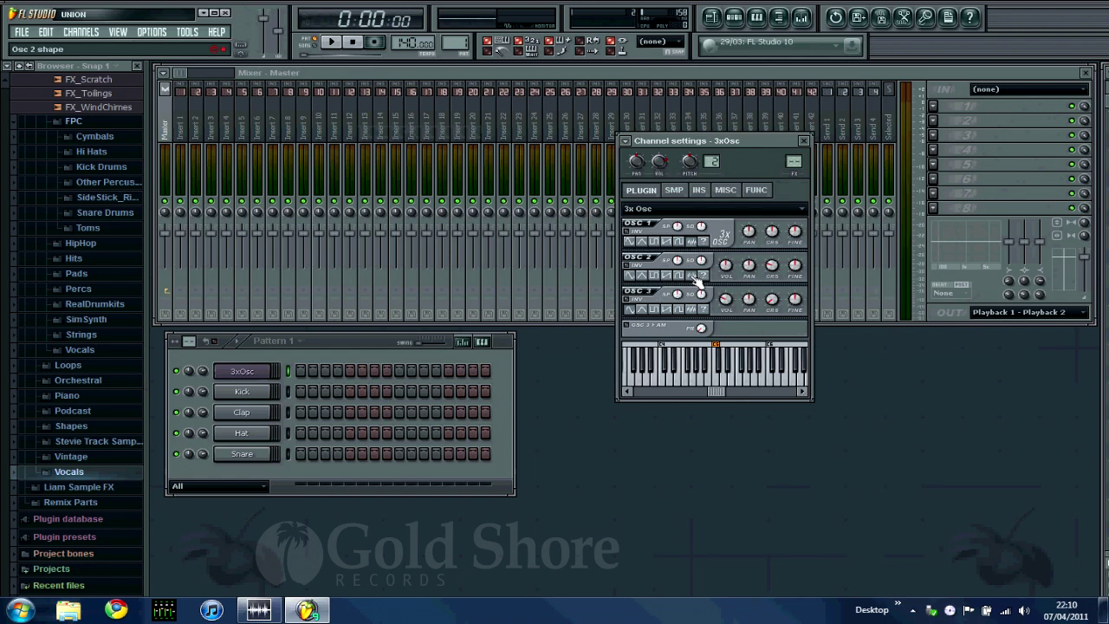
Change the first oscillator's waveform, auditioning the synth before and after
left_click(716, 370)
left_click(694, 244)
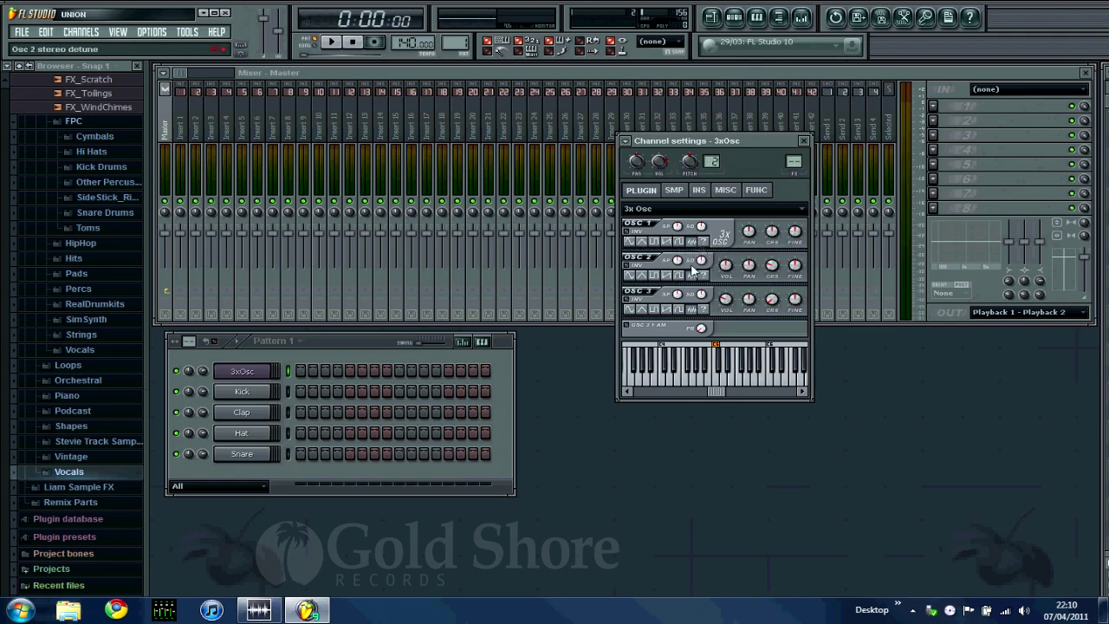
left_click(718, 374)
left_click_drag(740, 144, 982, 316)
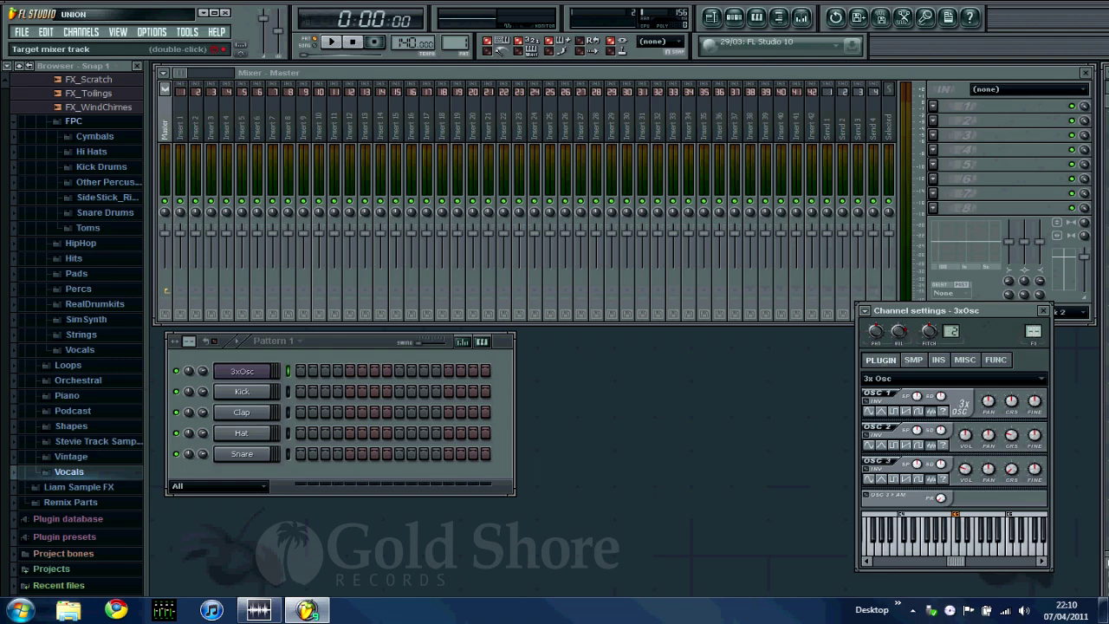
Send the 3x Osc channel to mixer insert 1 and rename that insert 'noise'
double_click(951, 331)
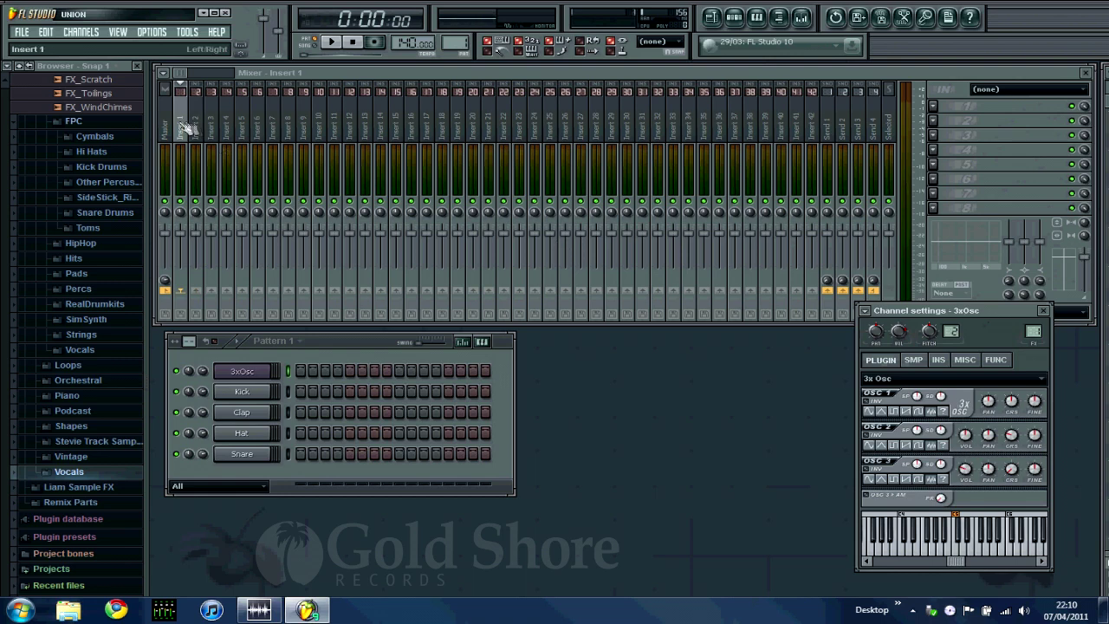
right_click(184, 128)
left_click(209, 159)
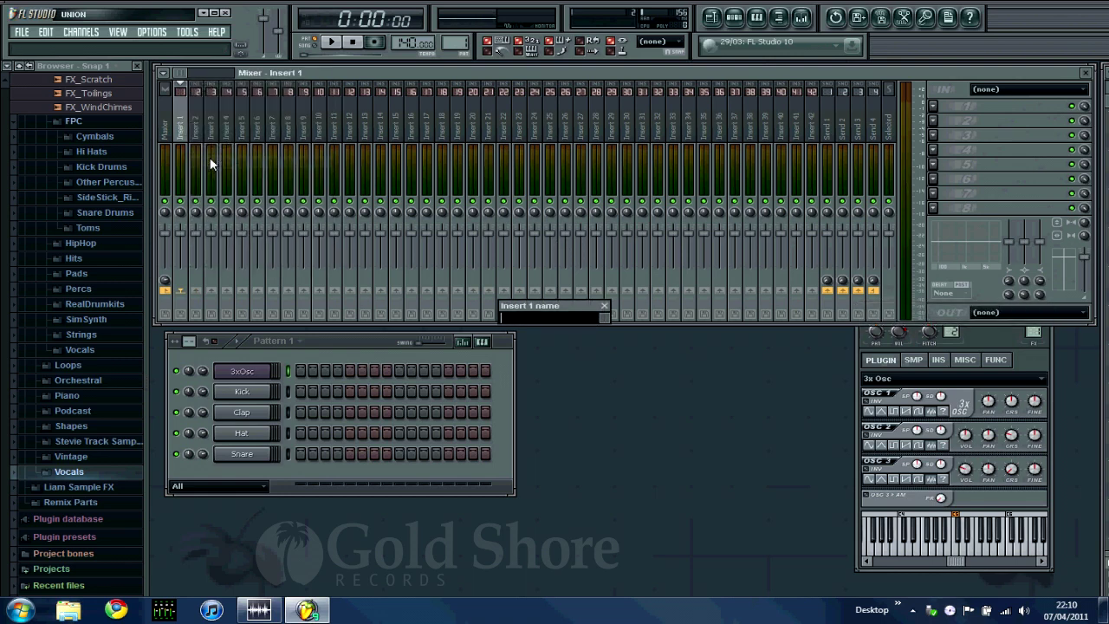
type("njo")
type("se")
key("Return")
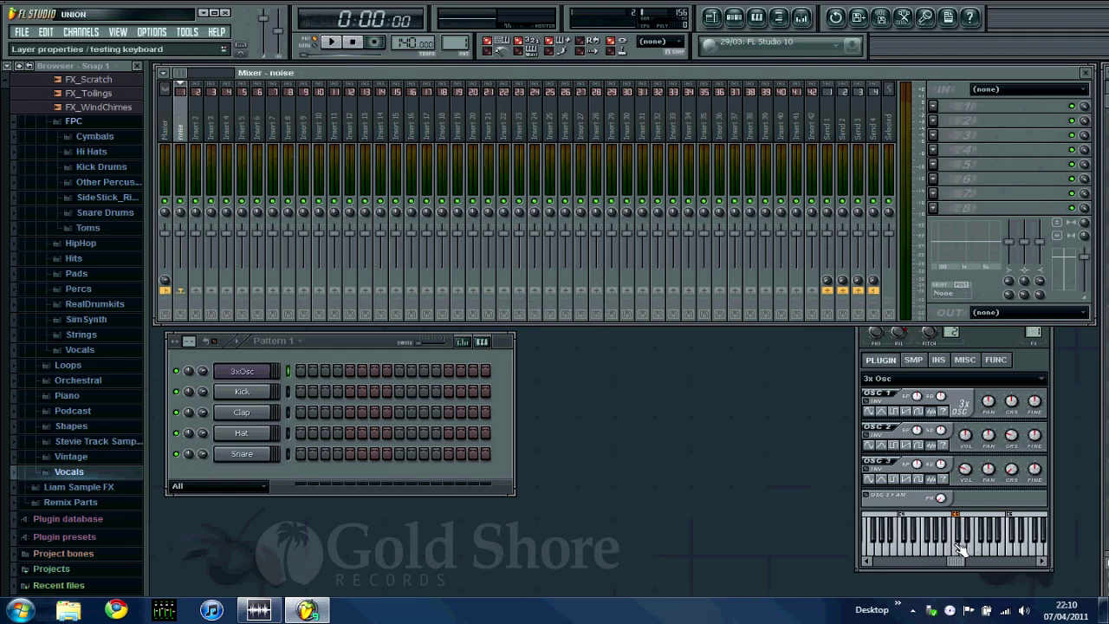
left_click_drag(987, 333, 716, 252)
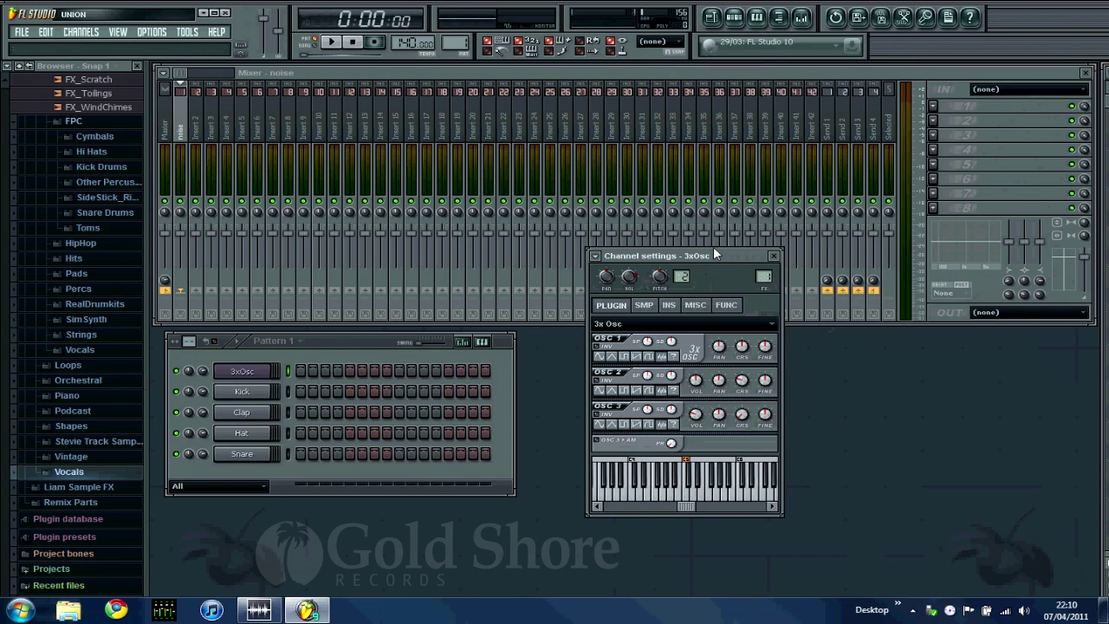
Draw one C6 note from bar 1 to bar 5 in the 3x Osc piano roll and play it
left_click_drag(717, 256, 751, 258)
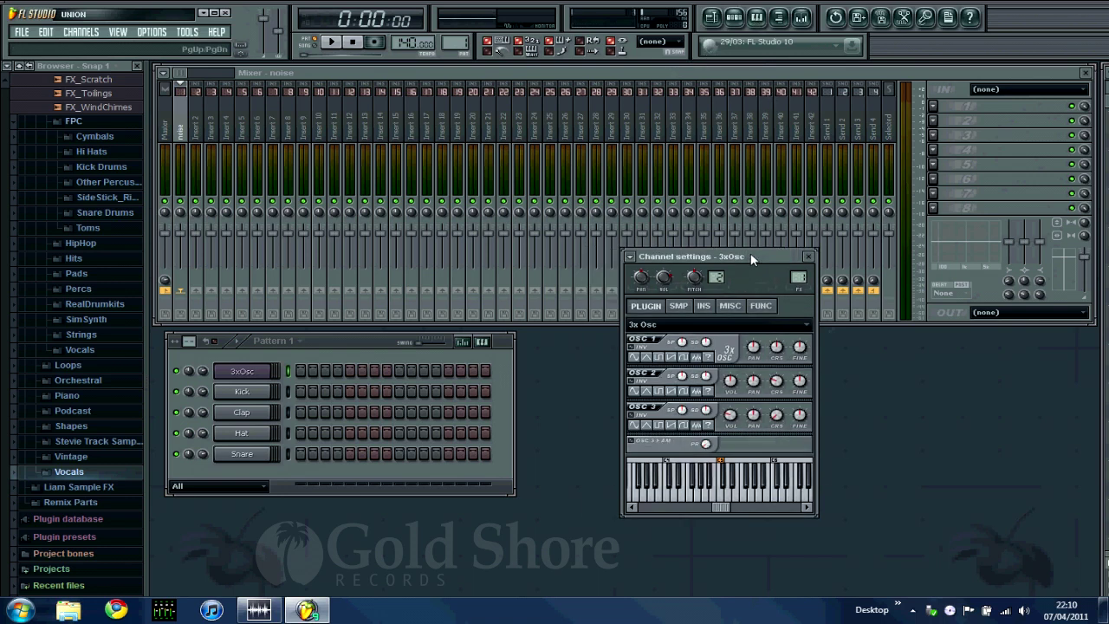
left_click(289, 373)
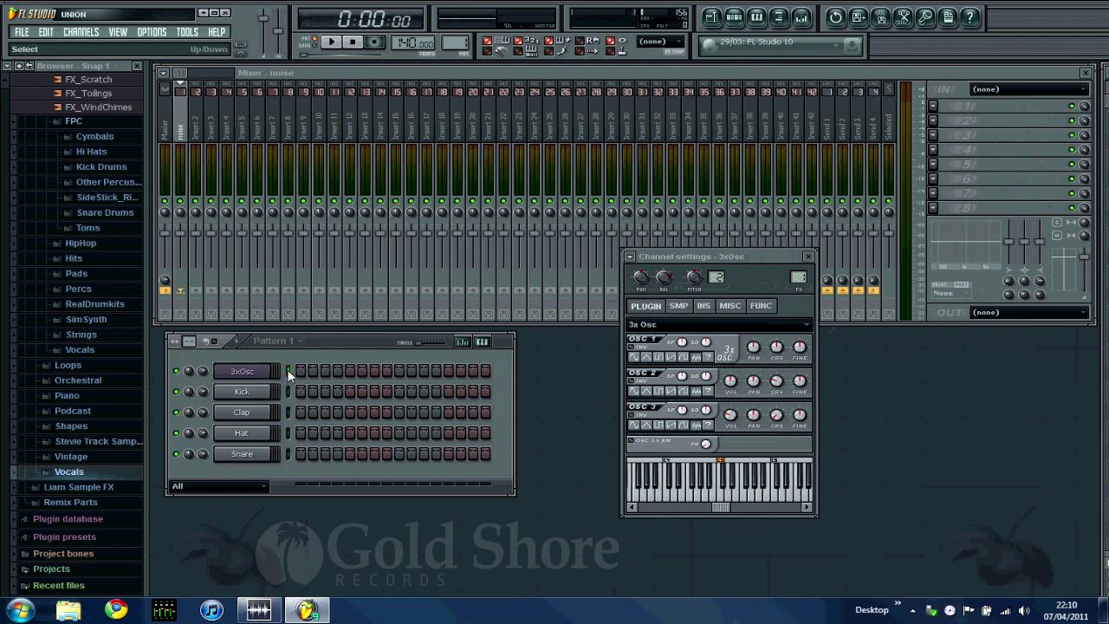
left_click(757, 18)
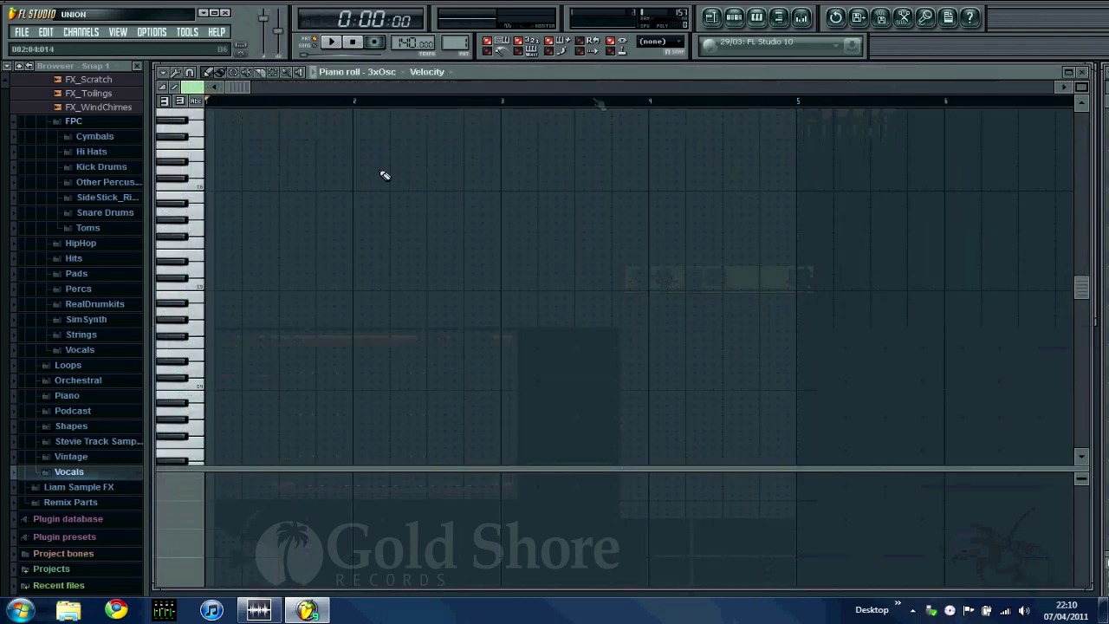
scroll(274, 251, "up", 4)
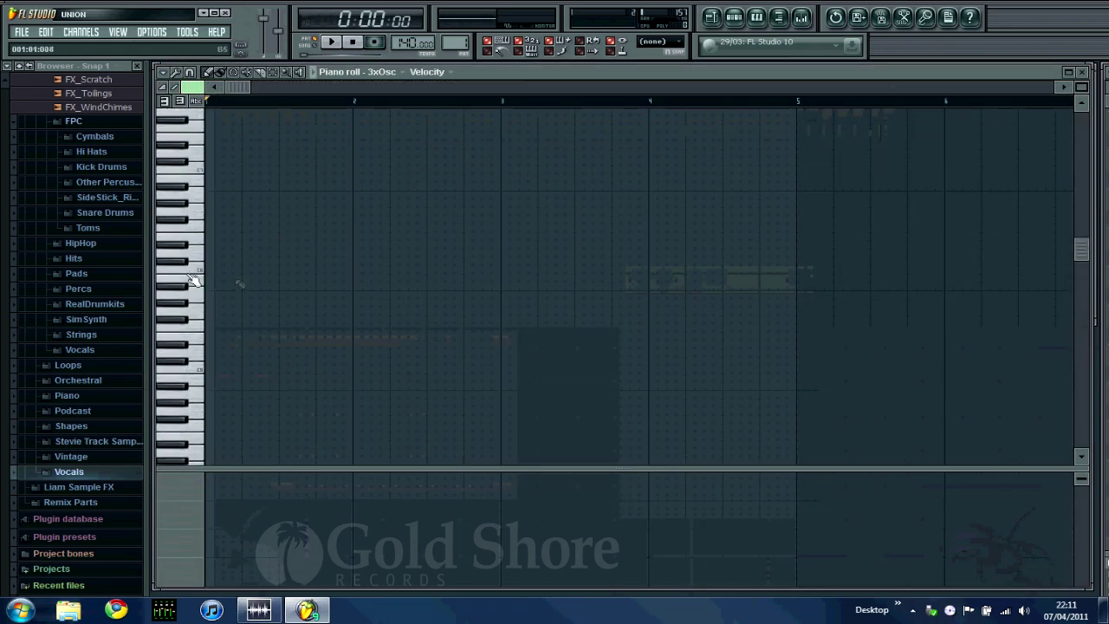
left_click(212, 269)
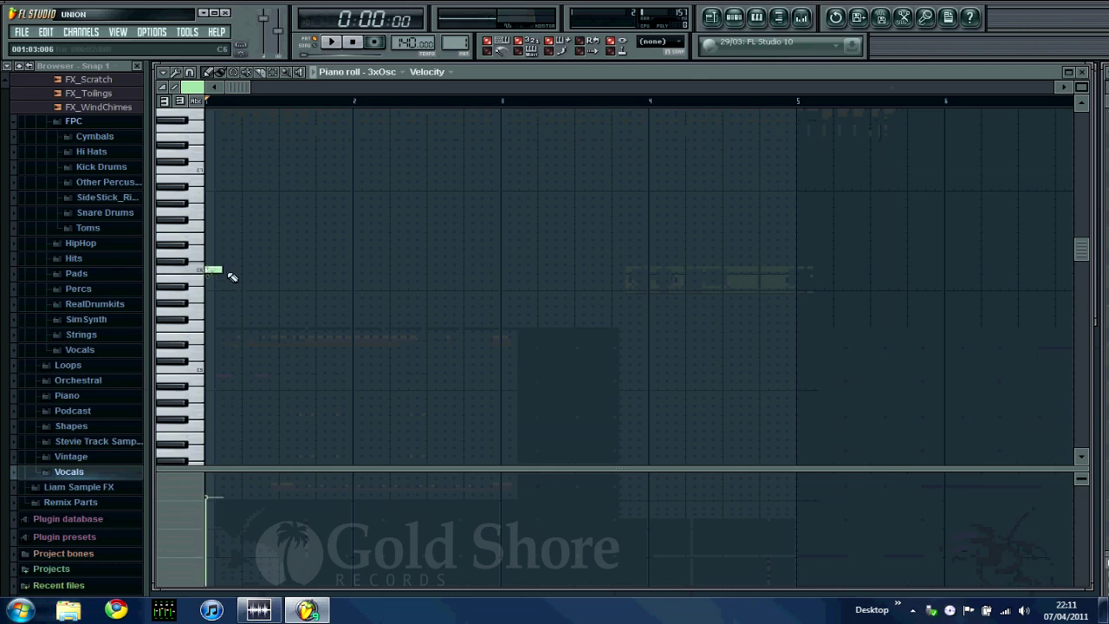
left_click_drag(224, 269, 793, 288)
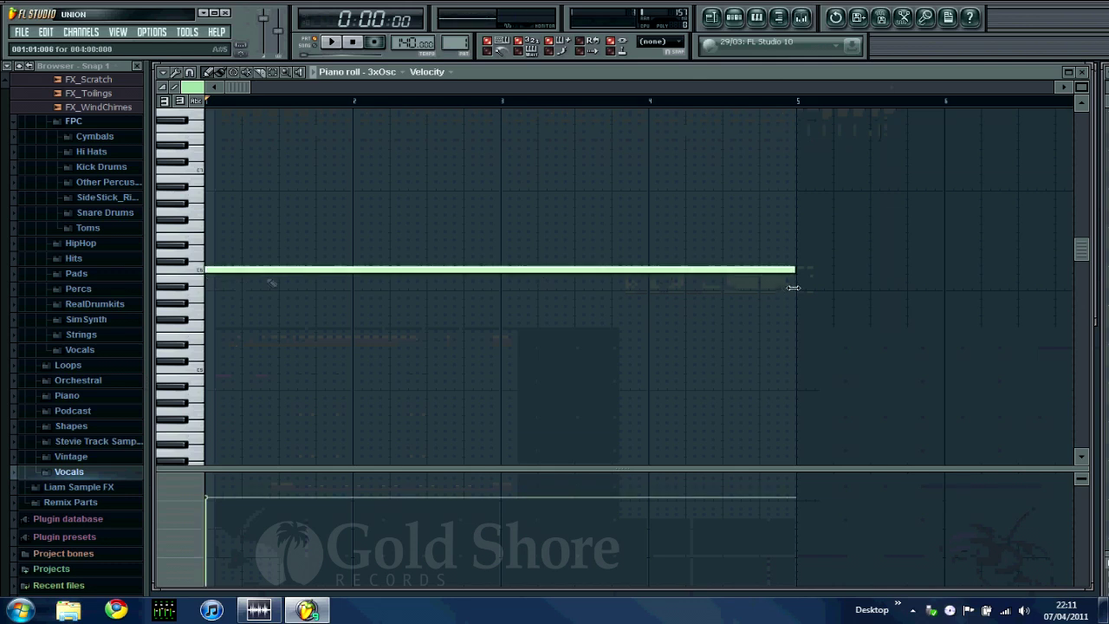
left_click(334, 42)
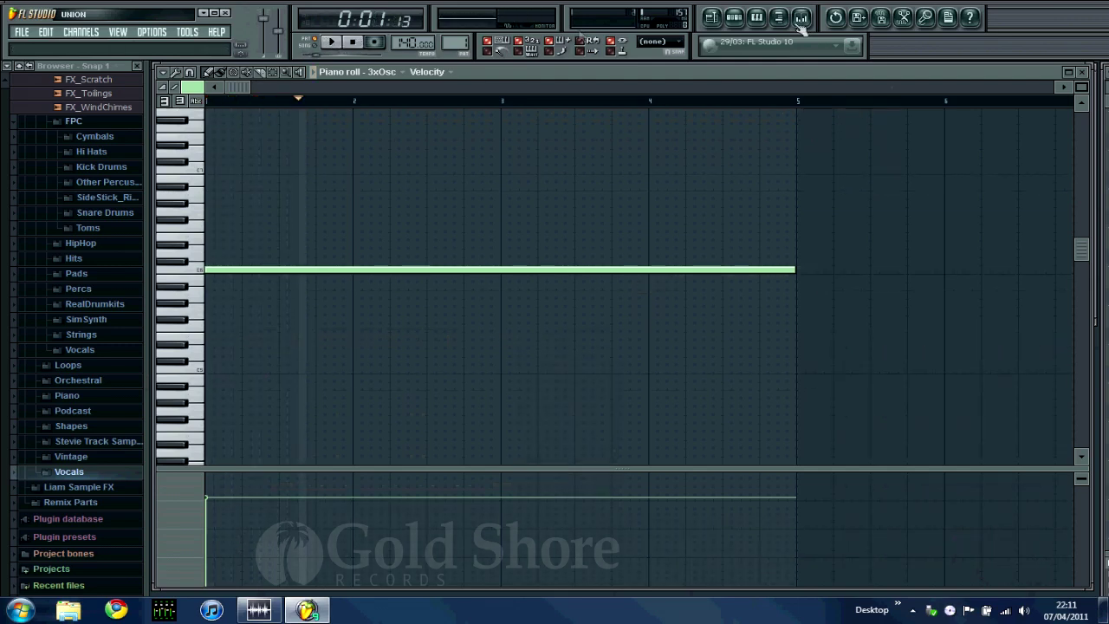
Close the piano roll and load Fruity Filter into the noise insert's first FX slot
left_click(759, 17)
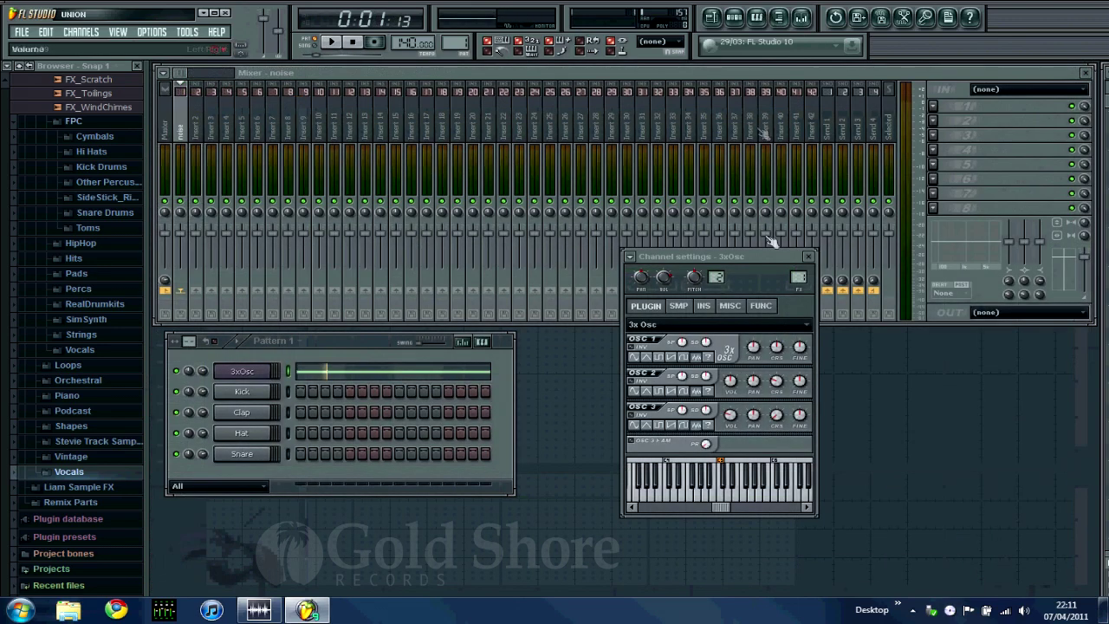
left_click_drag(762, 258, 684, 319)
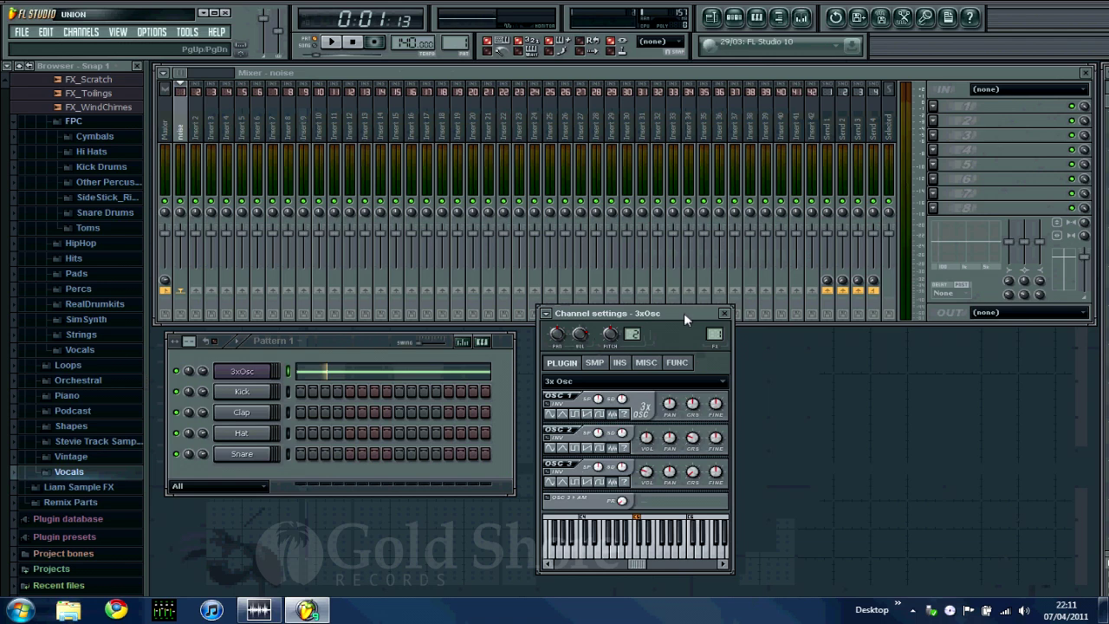
left_click_drag(684, 313, 688, 299)
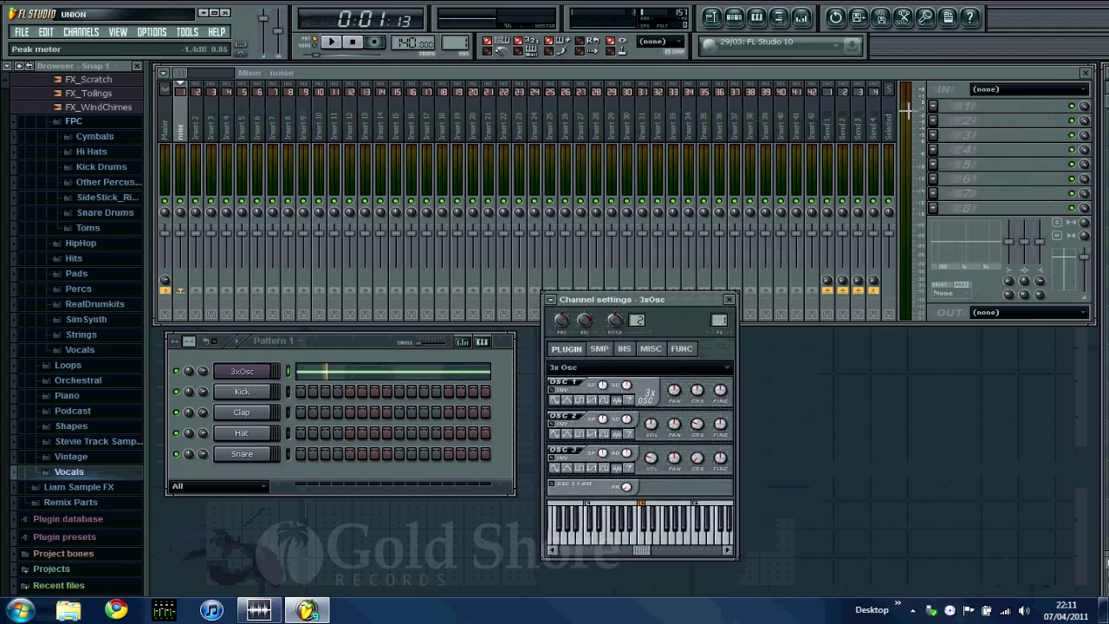
left_click(192, 114)
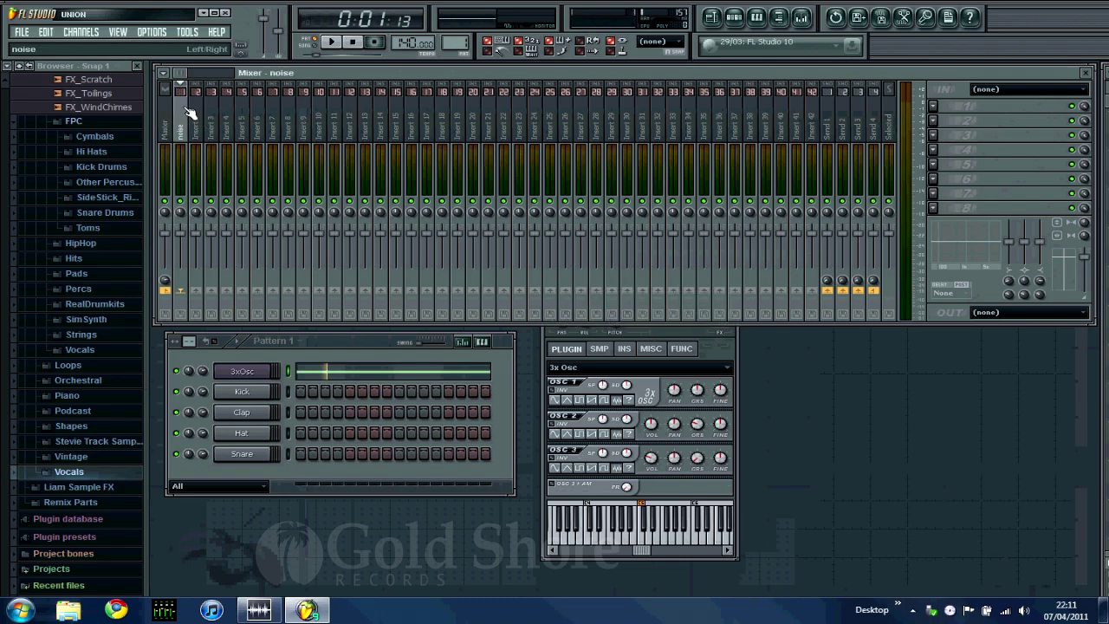
left_click(935, 105)
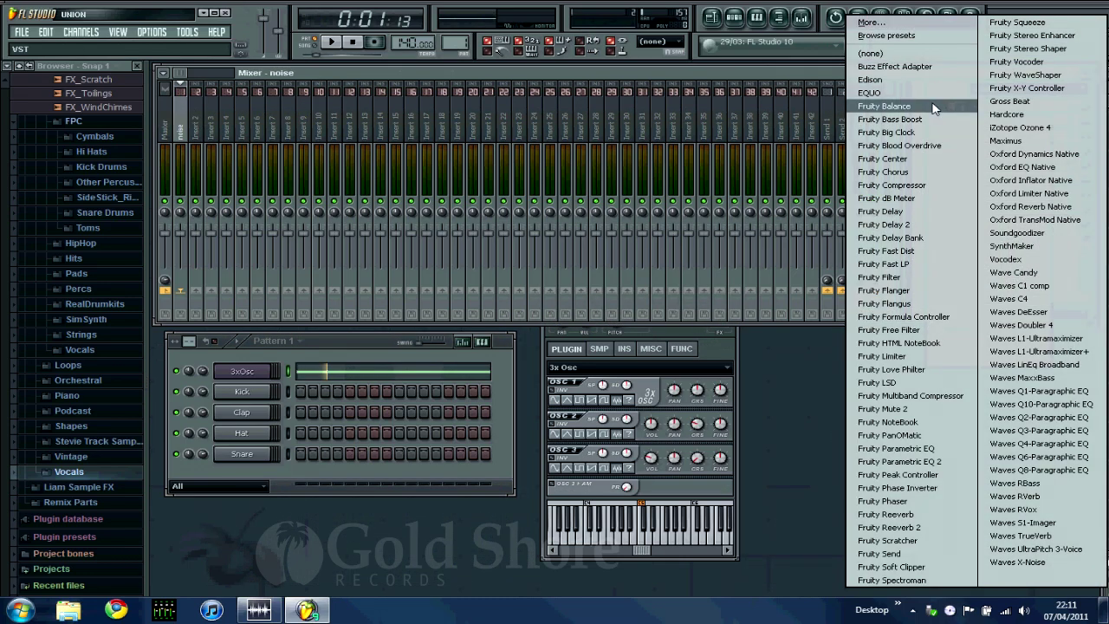
left_click(951, 279)
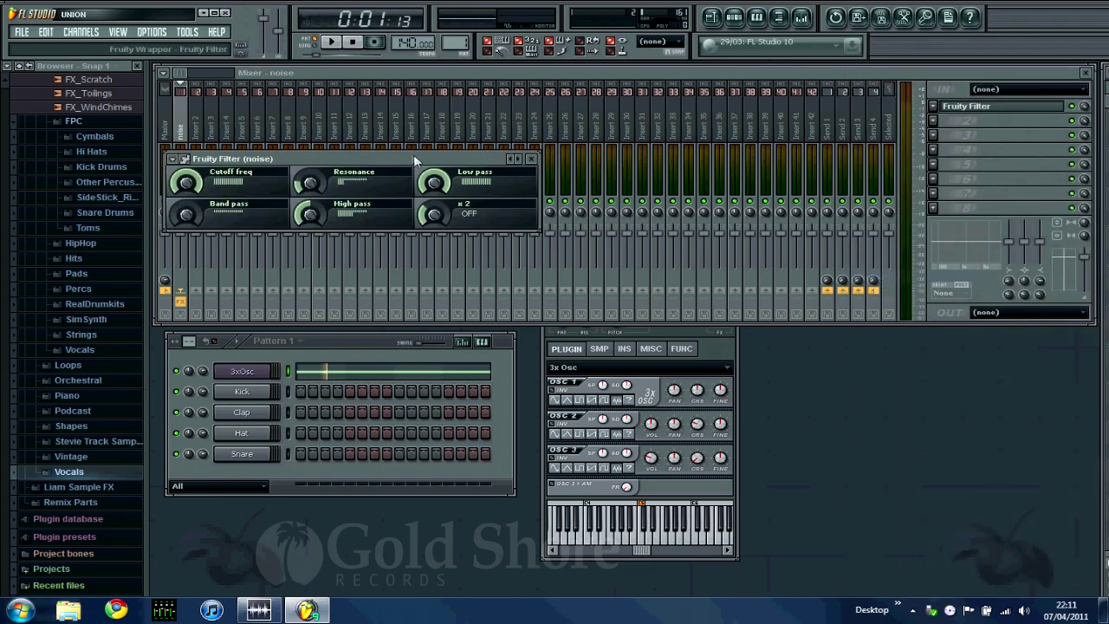
left_click_drag(413, 154, 649, 149)
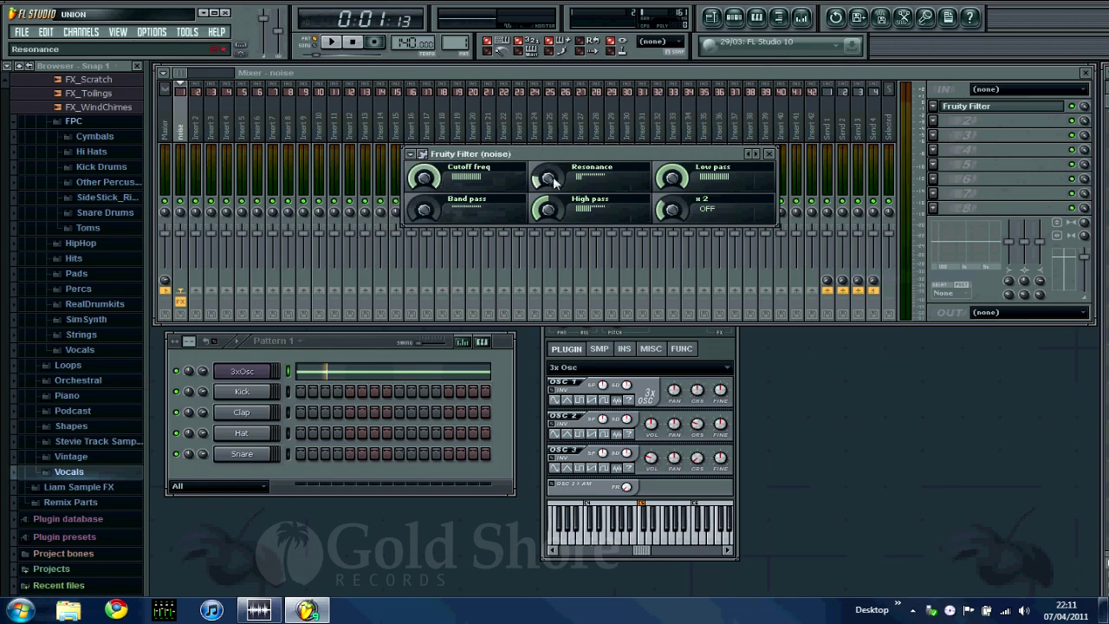
Raise the filter's resonance, turn high pass fully down, and lower cutoff during playback
left_click_drag(556, 177, 556, 158)
left_click_drag(557, 216, 559, 227)
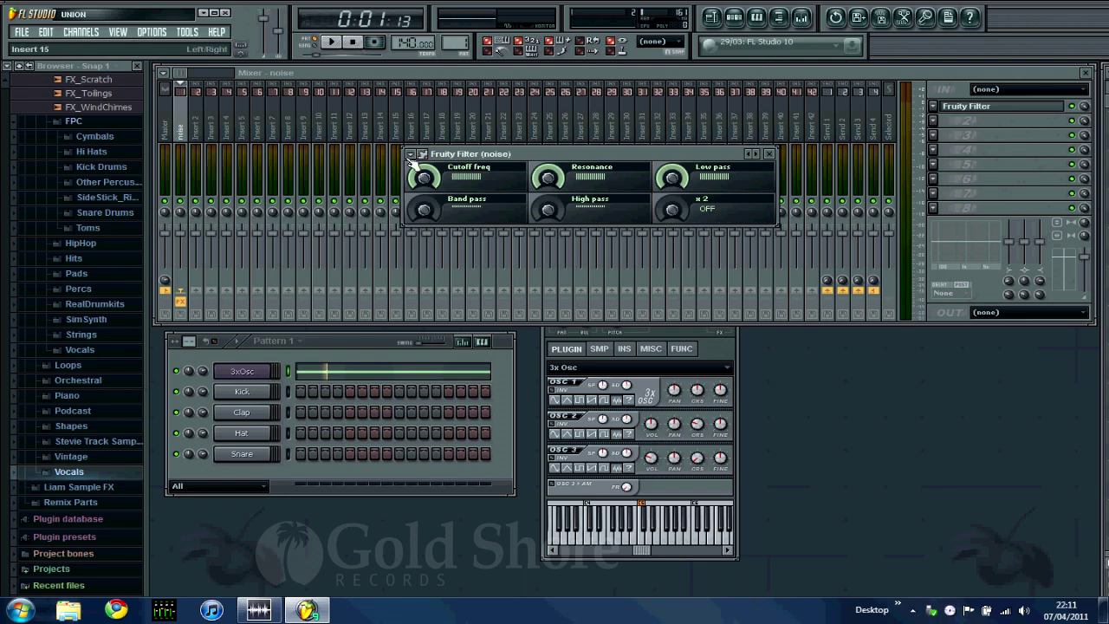
left_click(331, 42)
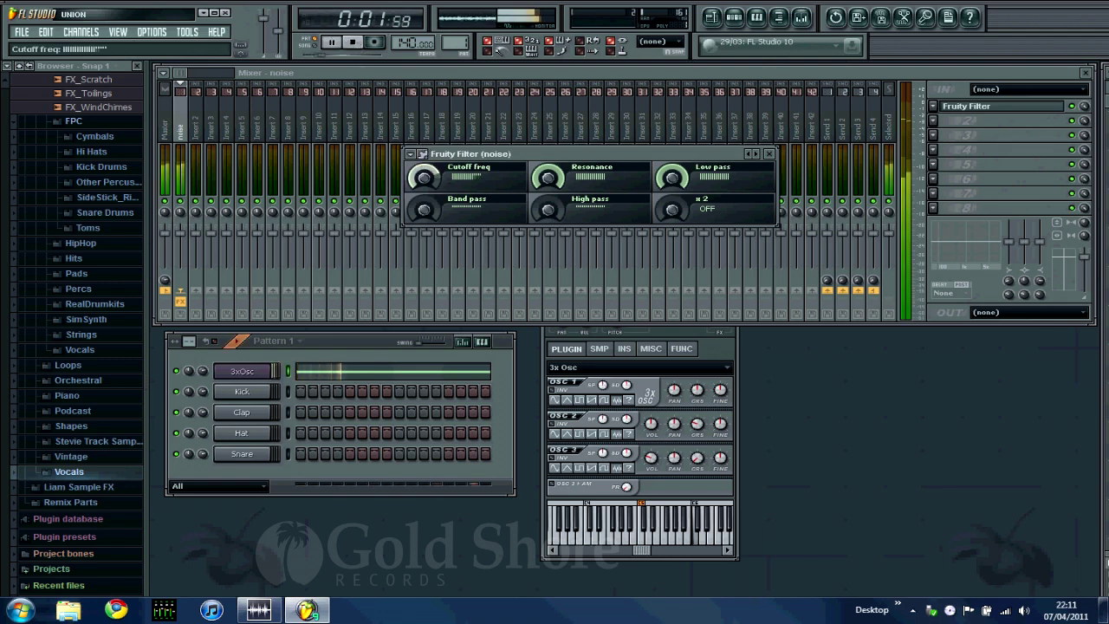
mouse_move(423, 178)
left_mouse_down()
mouse_move(423, 202)
mouse_move(424, 174)
left_mouse_up()
Stop playback, move the Fruity Filter and 3x Osc windows aside, and show the Playlist
key("space")
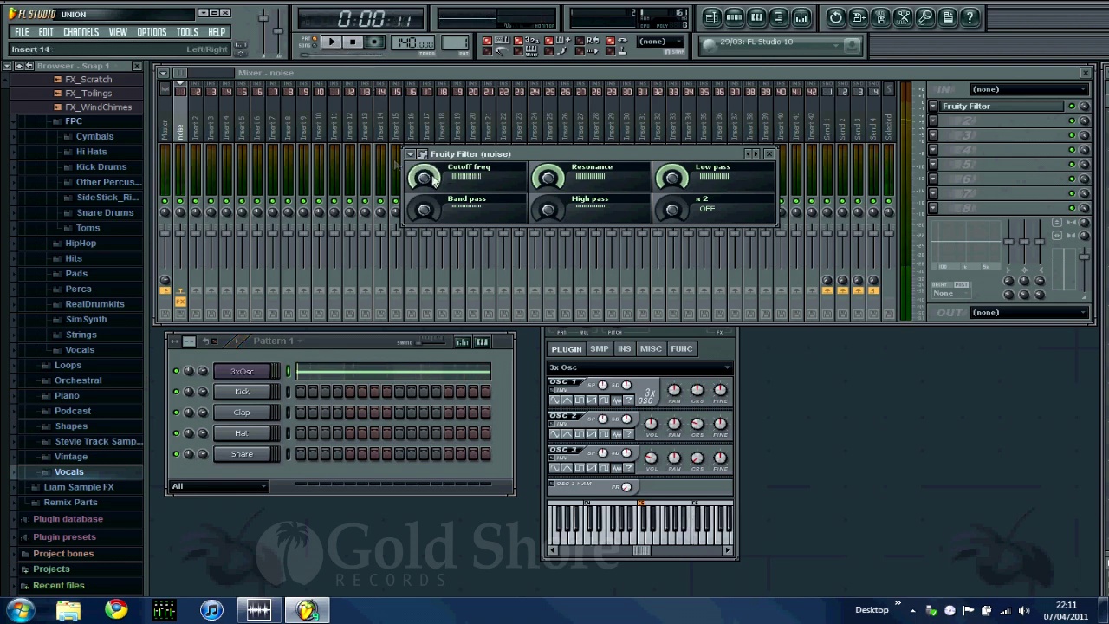
left_click_drag(520, 154, 572, 129)
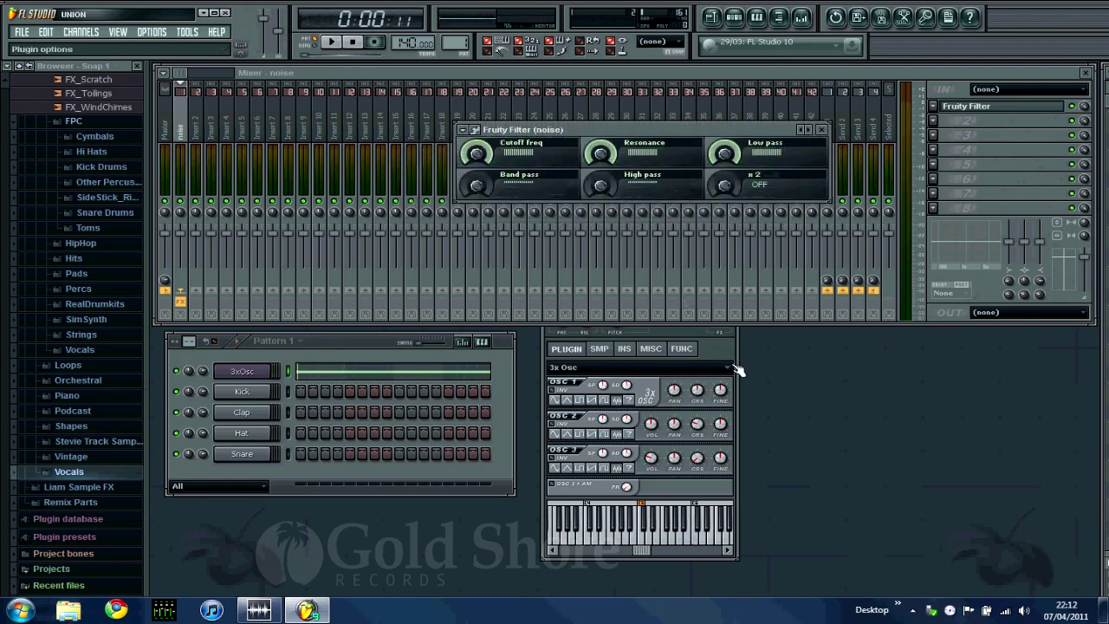
left_click_drag(673, 301, 941, 285)
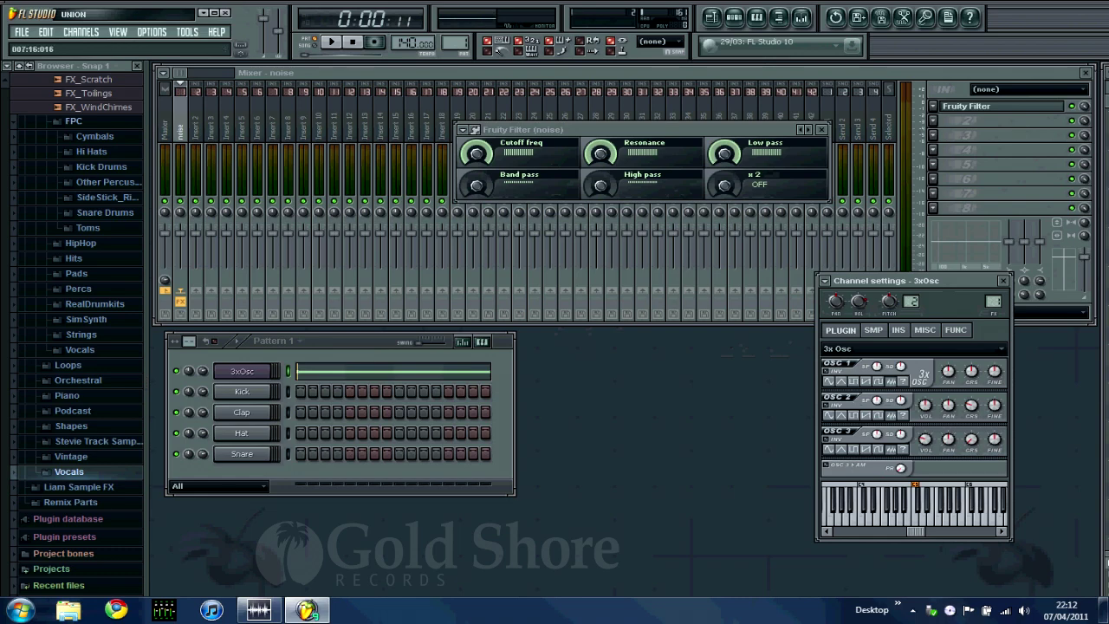
key("F5")
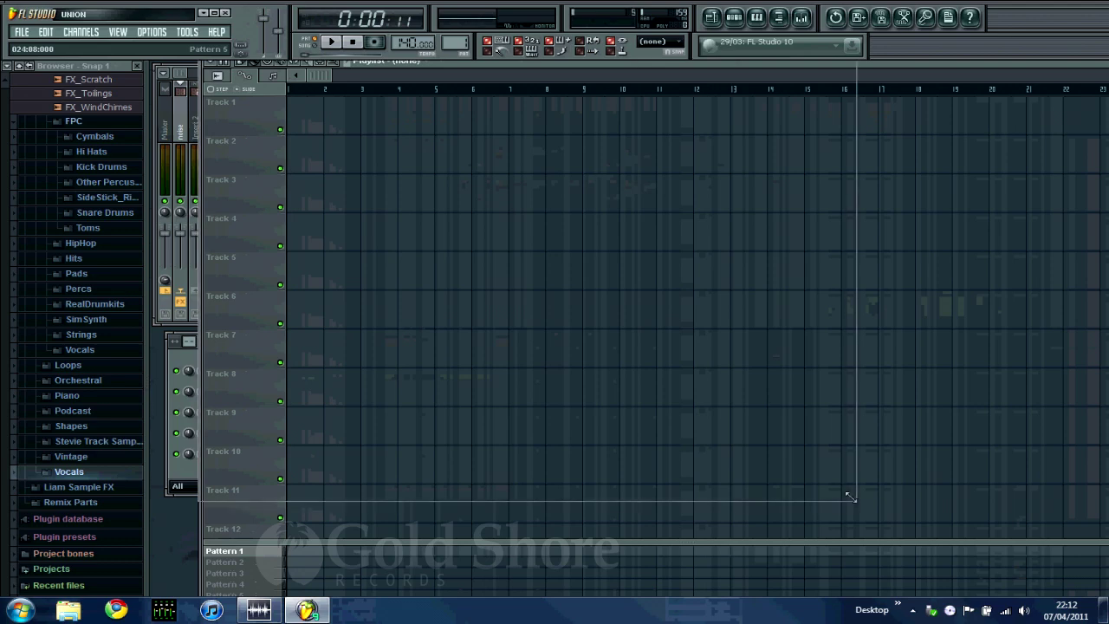
Enlarge the Playlist window and place Pattern 1 blocks at bar 1 and bar 5
left_click_drag(762, 74, 719, 80)
left_click_drag(808, 512, 1062, 569)
left_click(713, 23)
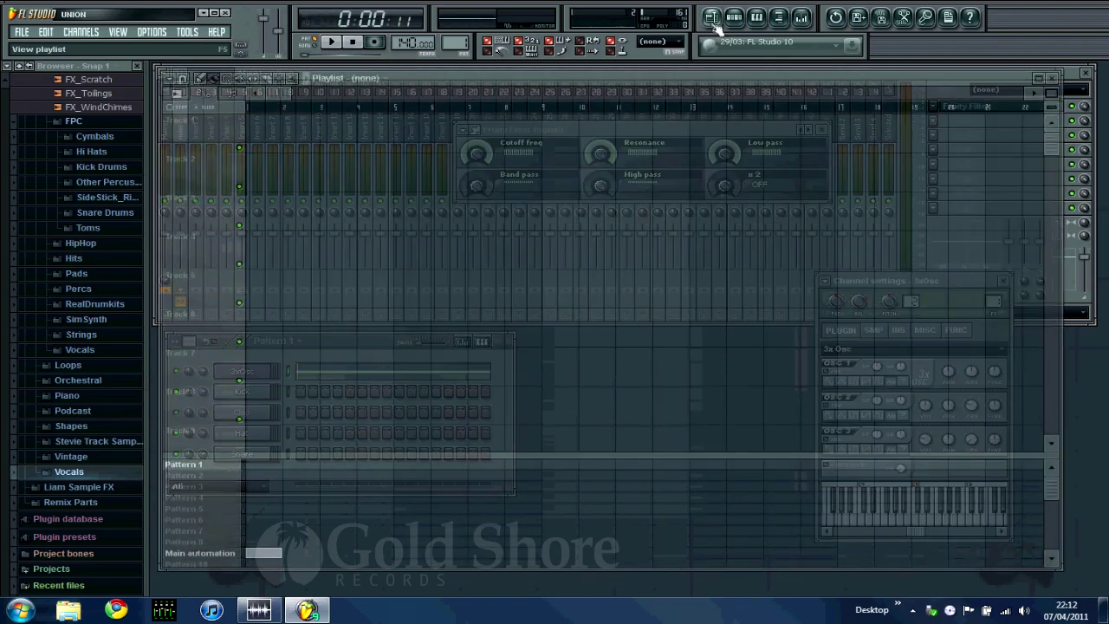
left_click(713, 24)
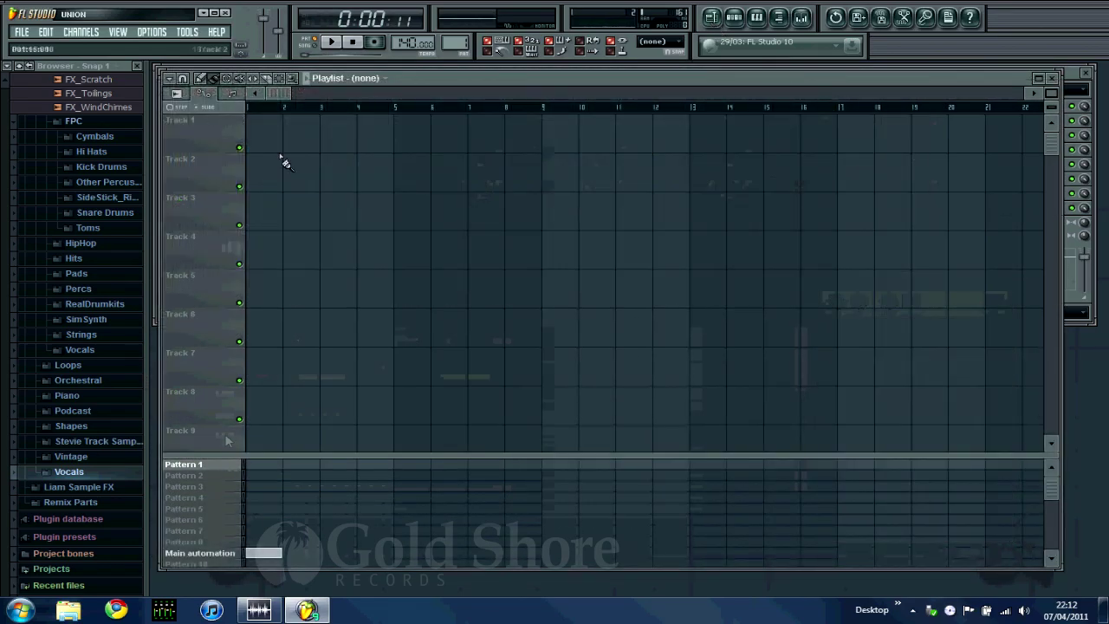
left_click(248, 465)
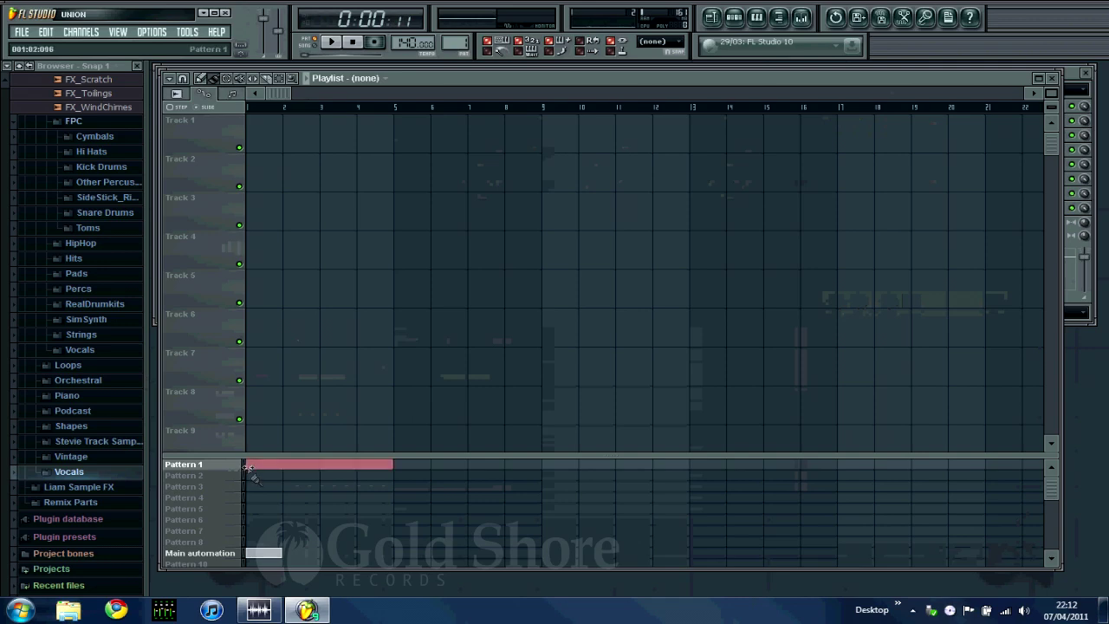
left_click(404, 465)
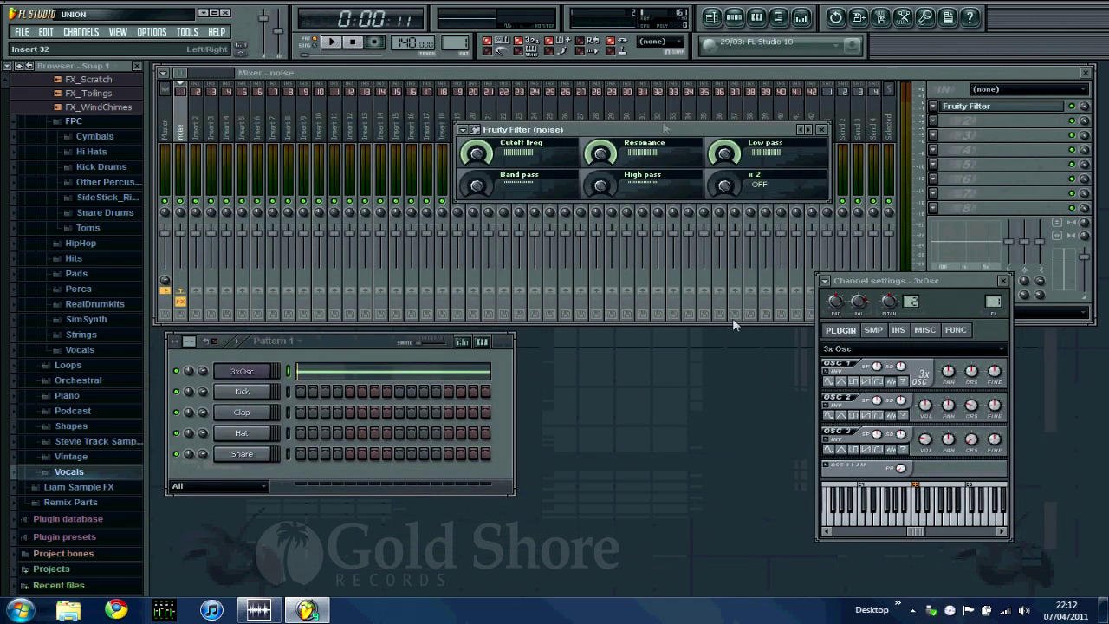
Create an automation clip from the Fruity Filter's Cutoff freq knob and view it in the Playlist
left_click_drag(671, 128, 748, 351)
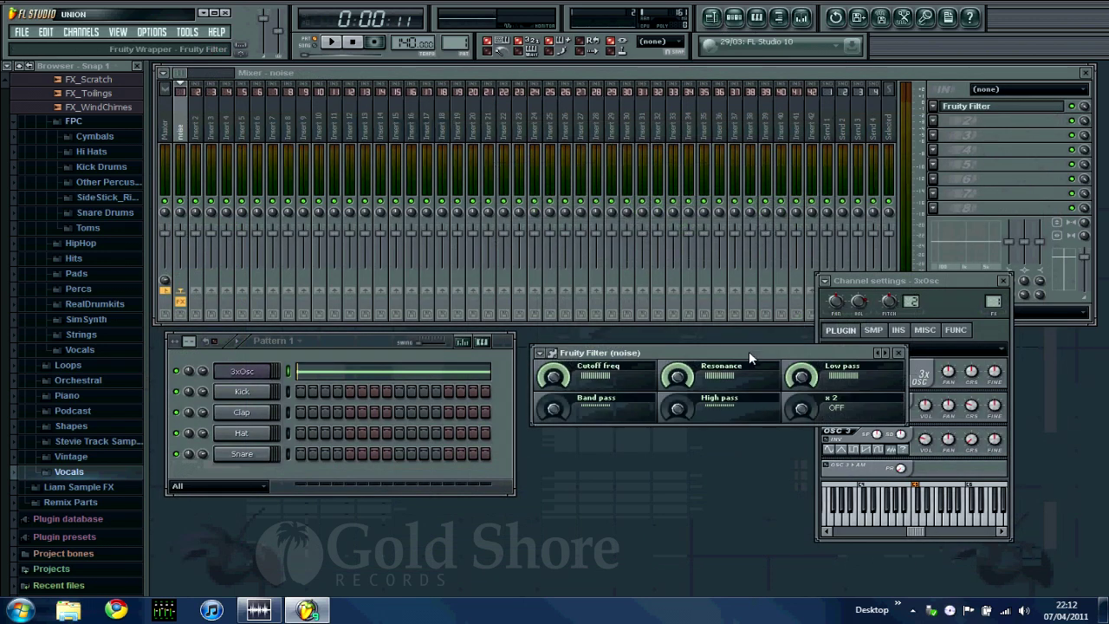
right_click(553, 379)
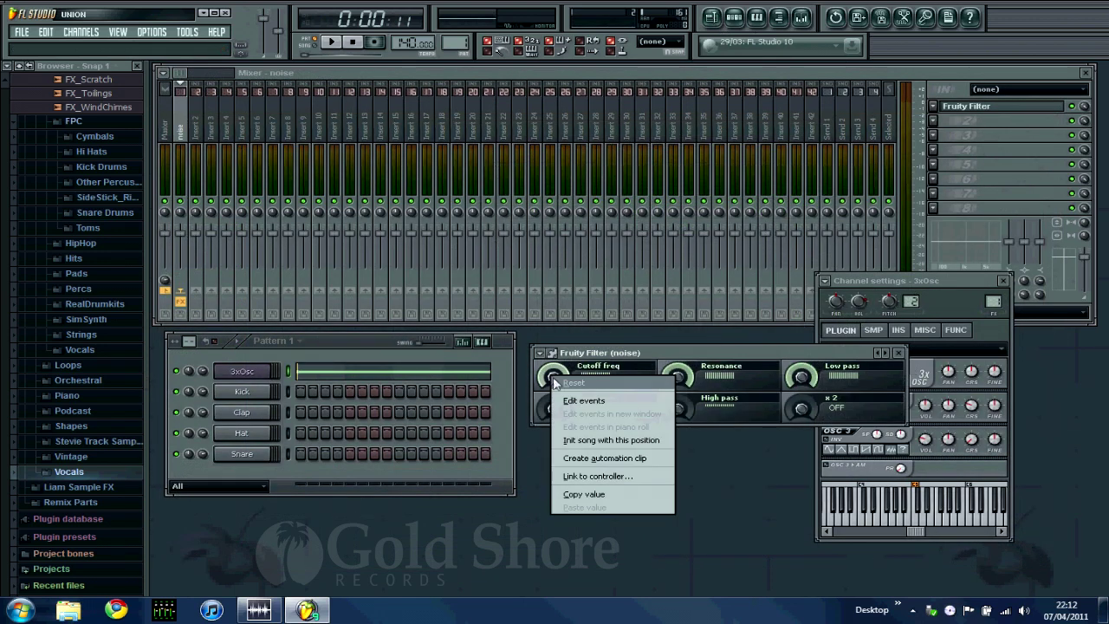
left_click(606, 458)
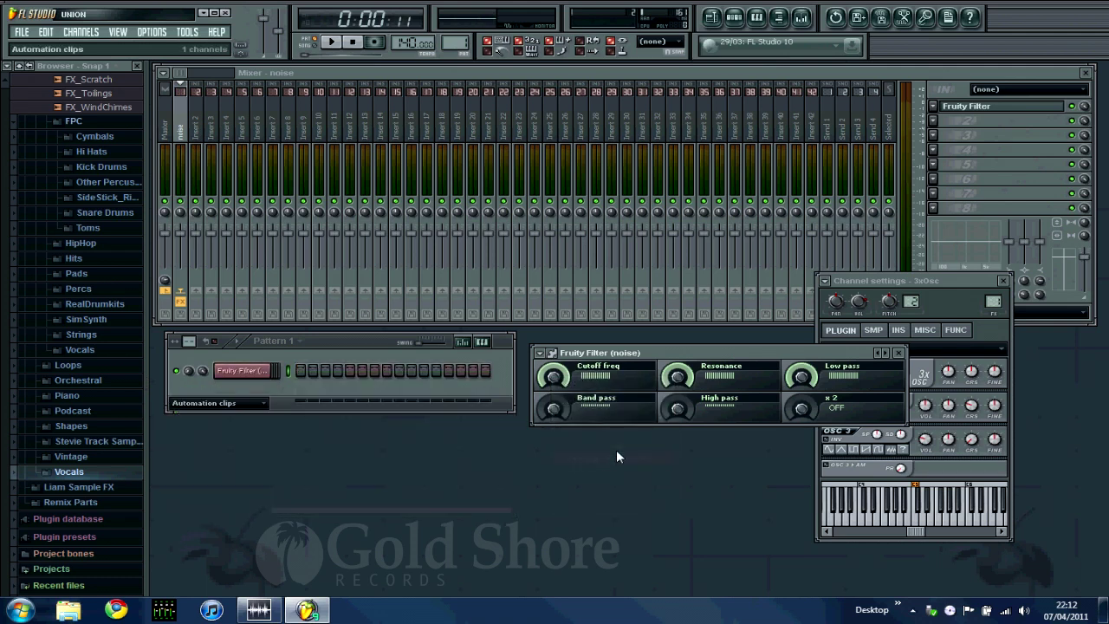
left_click(714, 17)
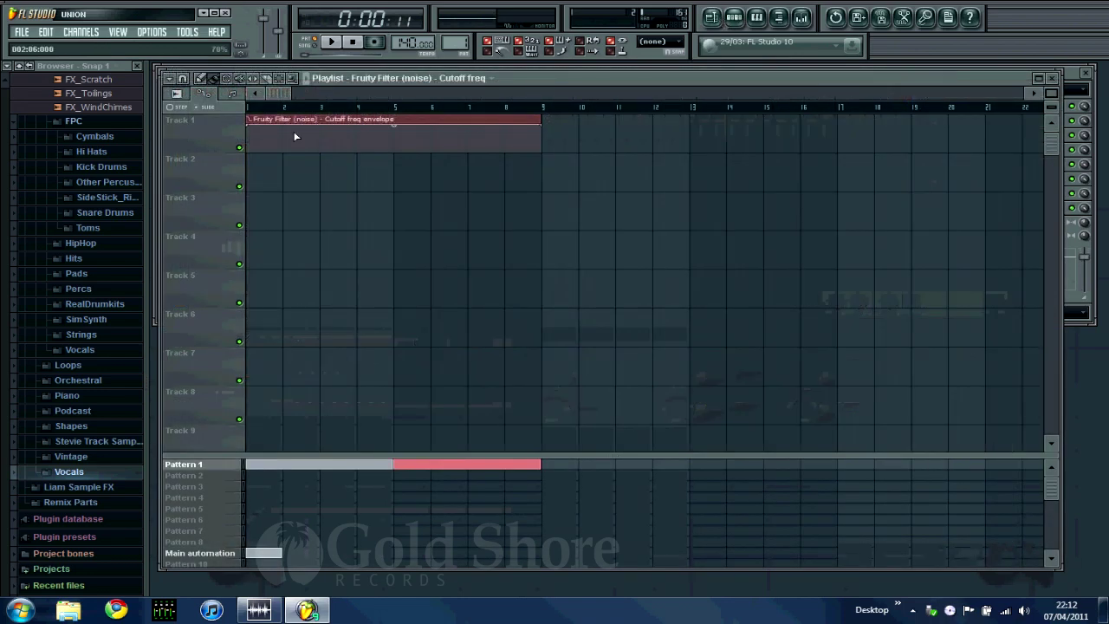
Lower the Cutoff freq clip's start point and stretch the clip to bar 17
left_click(251, 128)
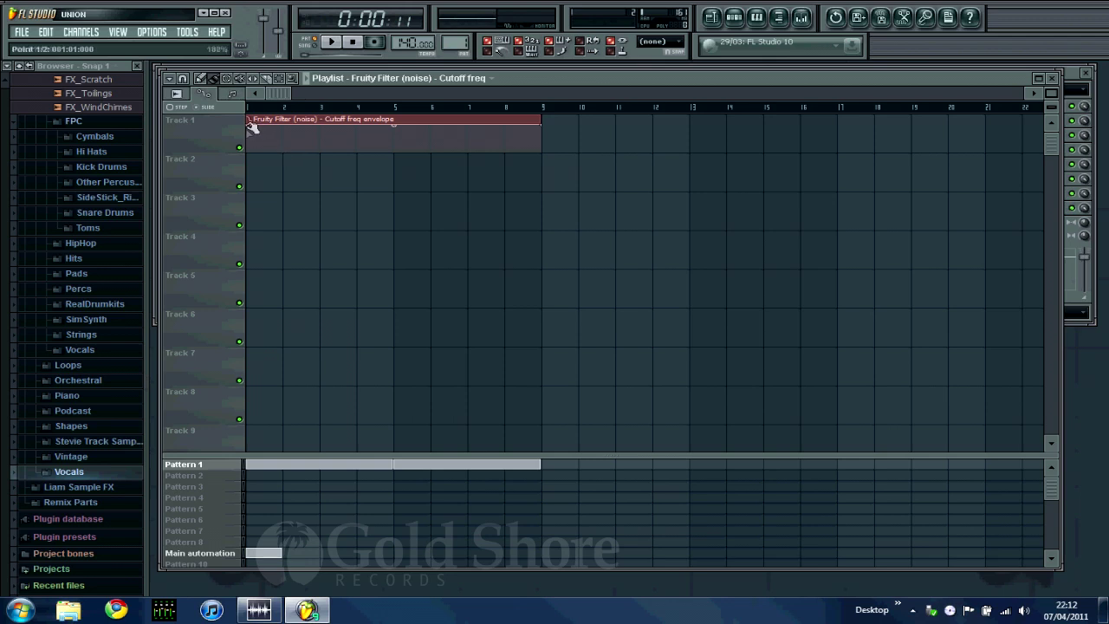
left_click_drag(245, 128, 246, 151)
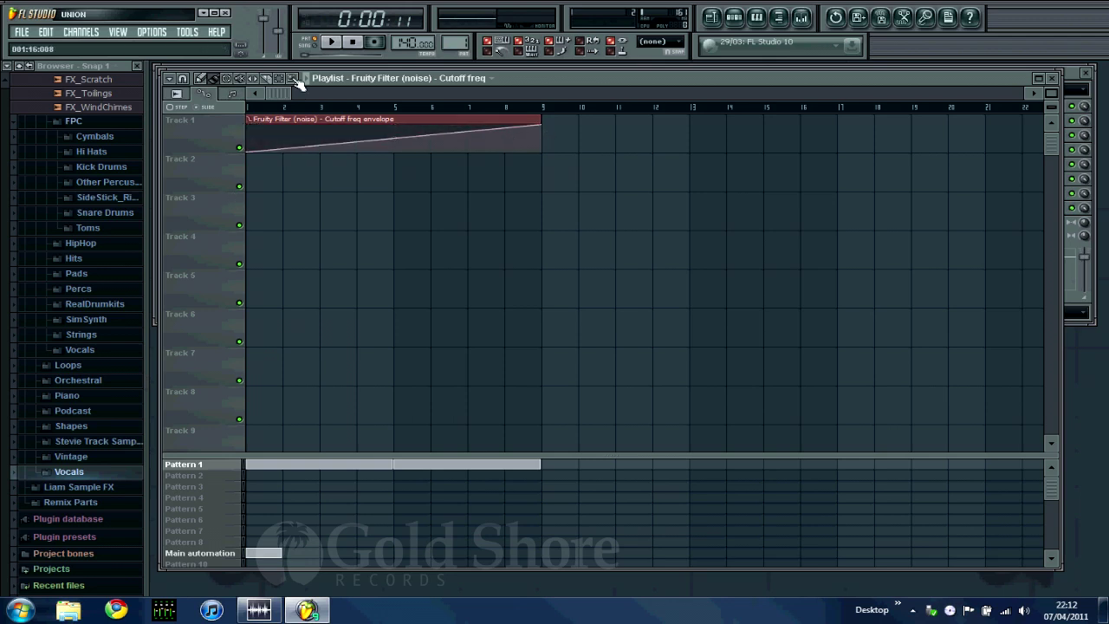
left_click(352, 42)
left_click_drag(549, 136, 837, 125)
Add envelope points near bars 14 and 16 and bend tensions into a rising S-curve
right_click(799, 128)
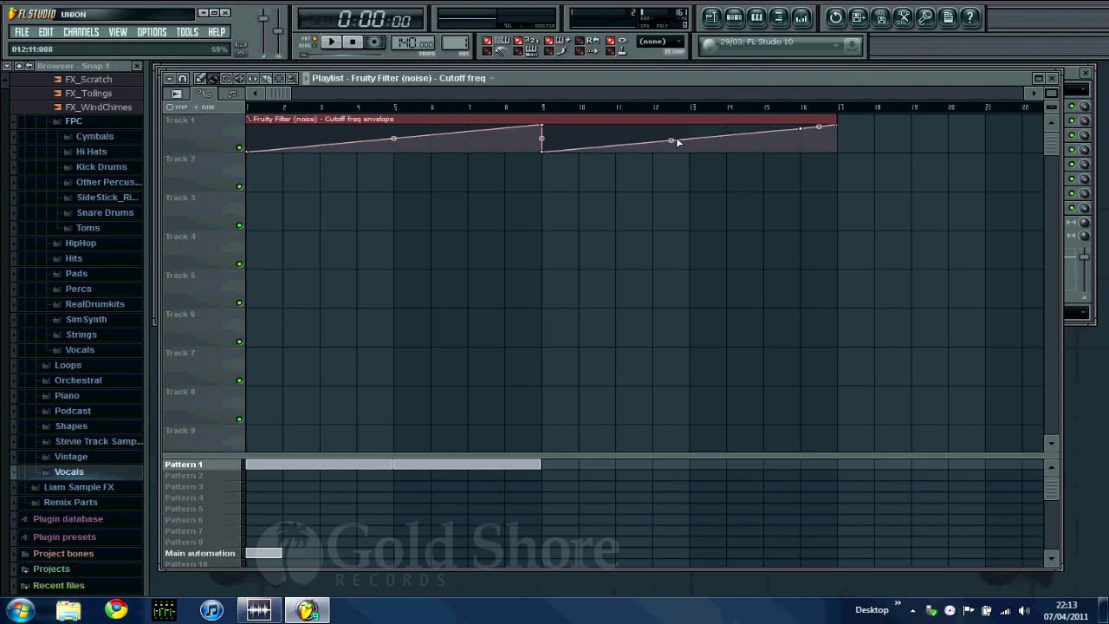
left_click_drag(679, 141, 684, 149)
mouse_move(800, 129)
left_mouse_down()
mouse_move(803, 138)
mouse_move(817, 129)
mouse_move(805, 139)
left_mouse_up()
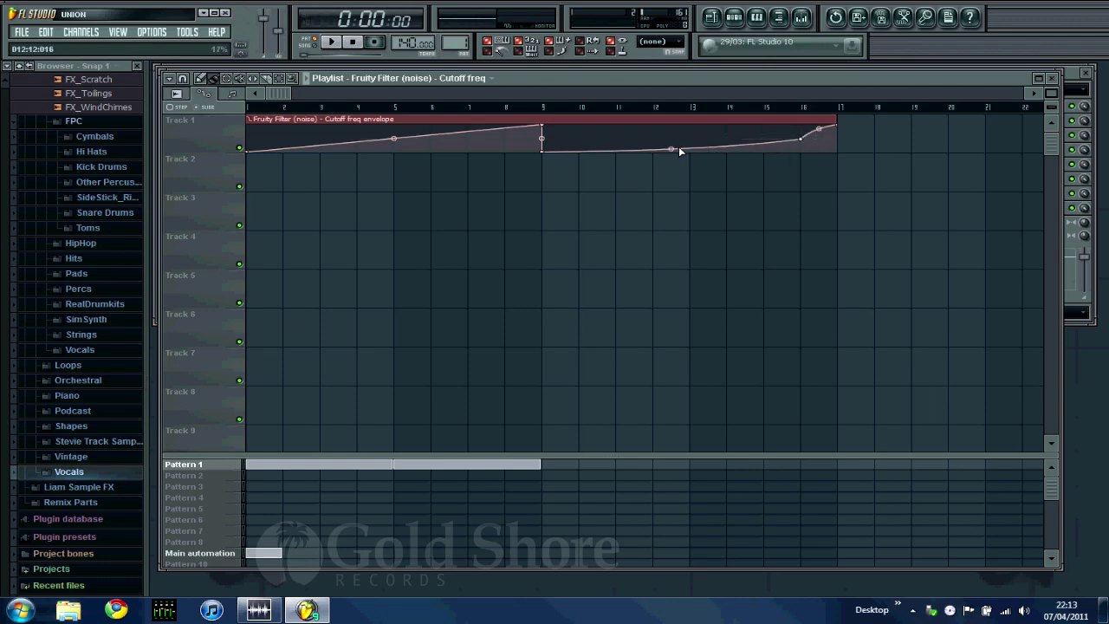
right_click(728, 152)
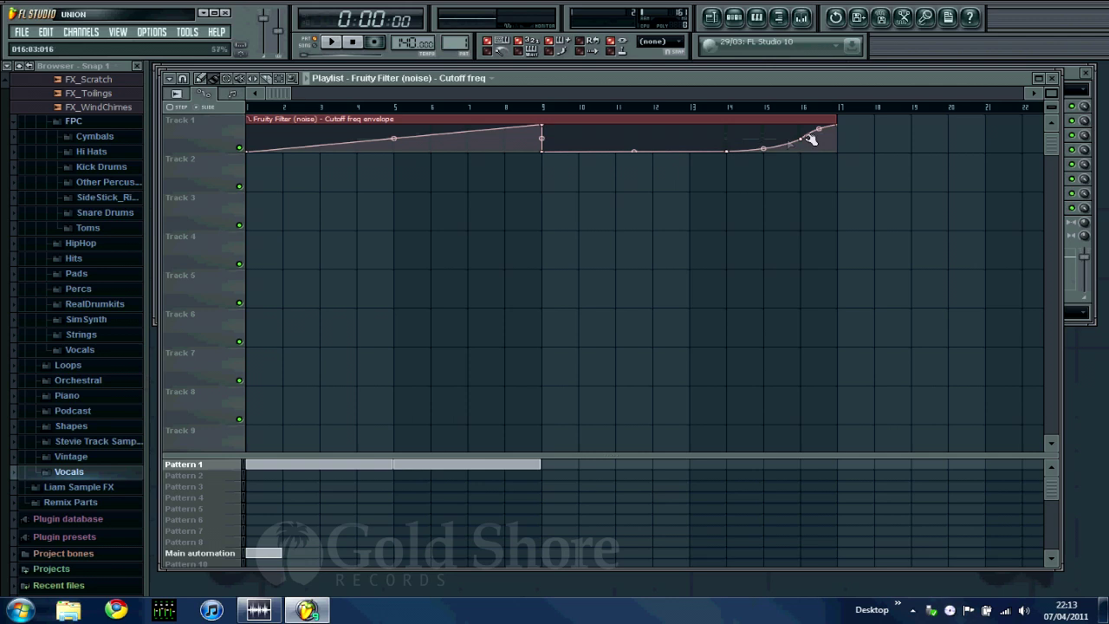
left_click_drag(809, 138, 806, 136)
left_click_drag(728, 152, 732, 149)
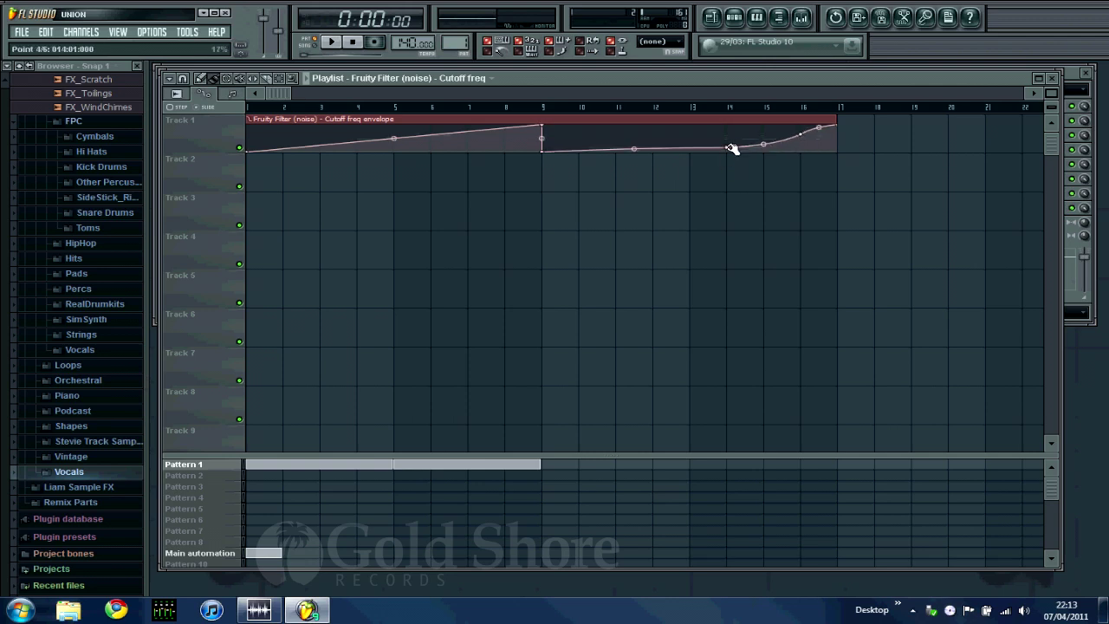
left_click_drag(634, 149, 654, 109)
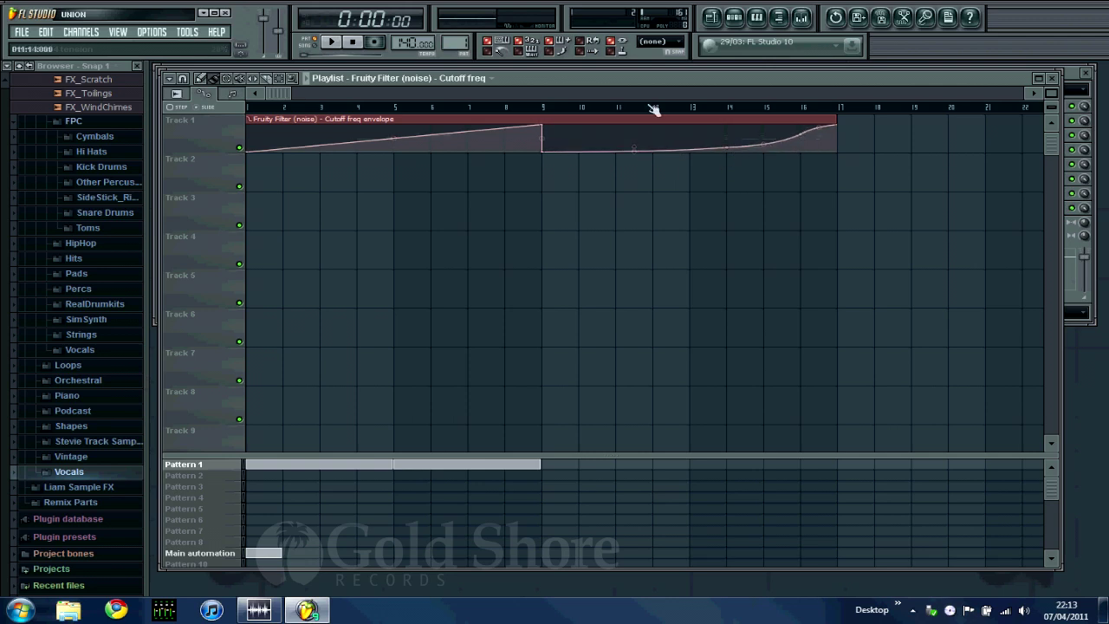
Add Pattern 1 at bars 9 and 13, then play the song and pause
left_click(549, 465)
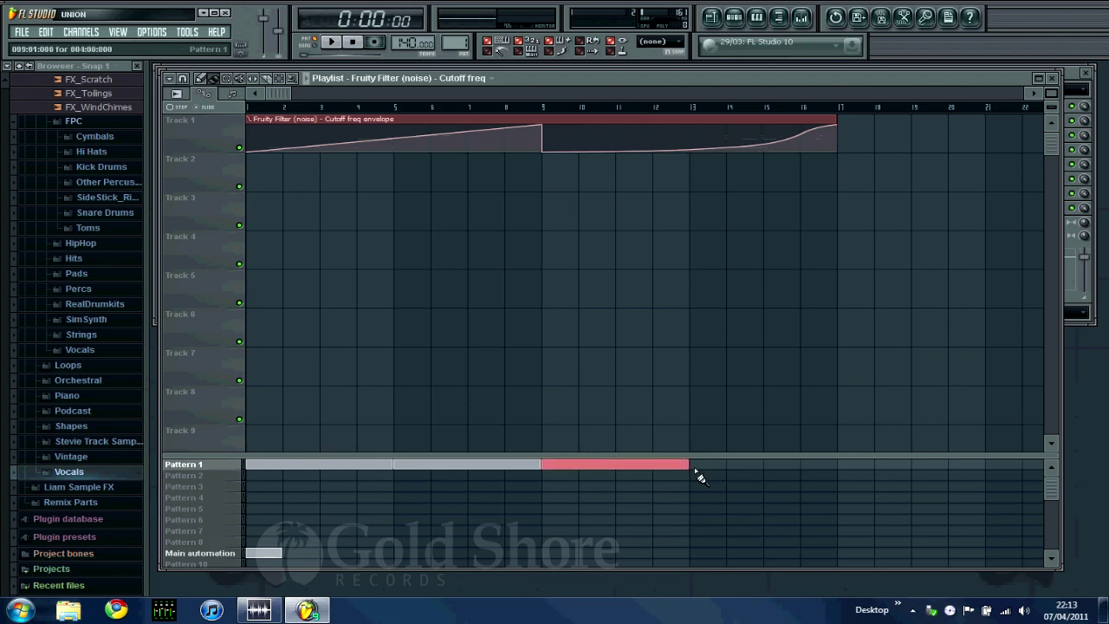
left_click(695, 466)
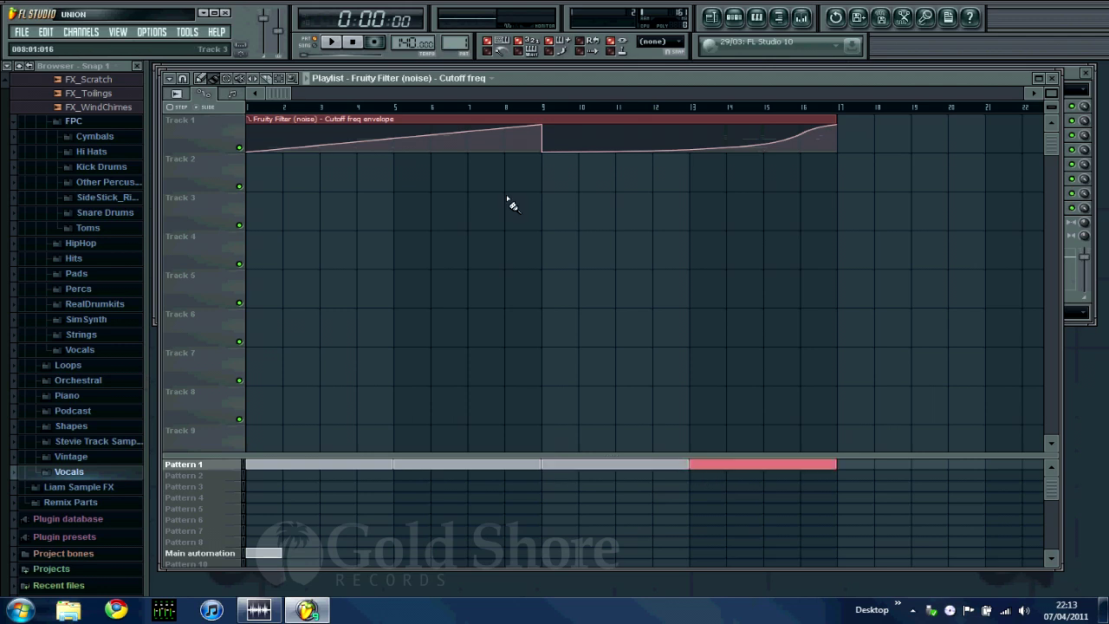
left_click(331, 43)
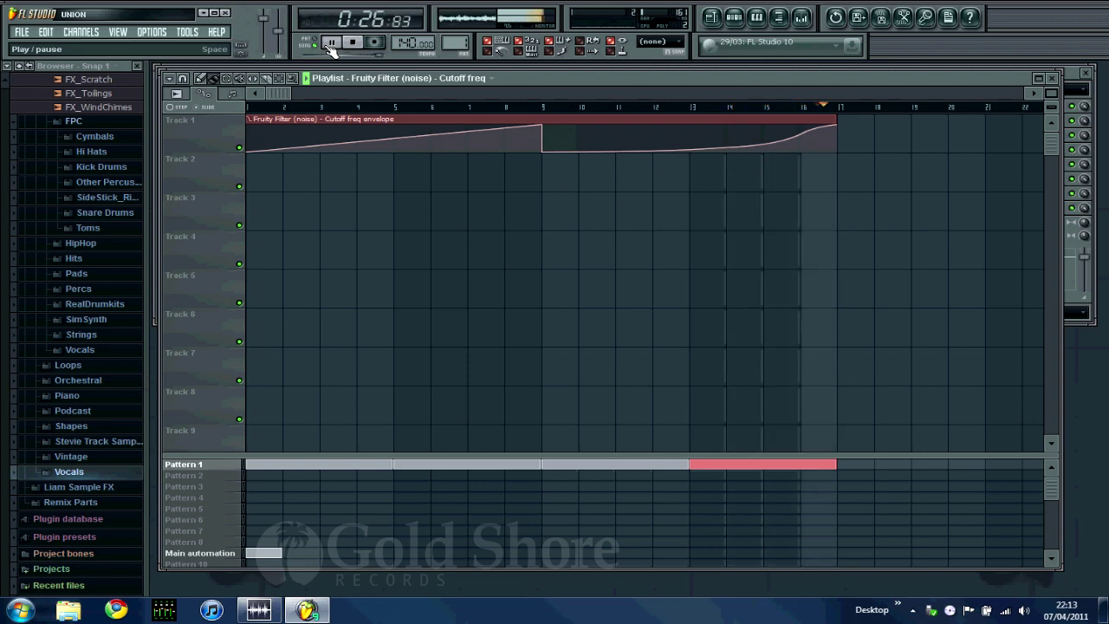
left_click(330, 42)
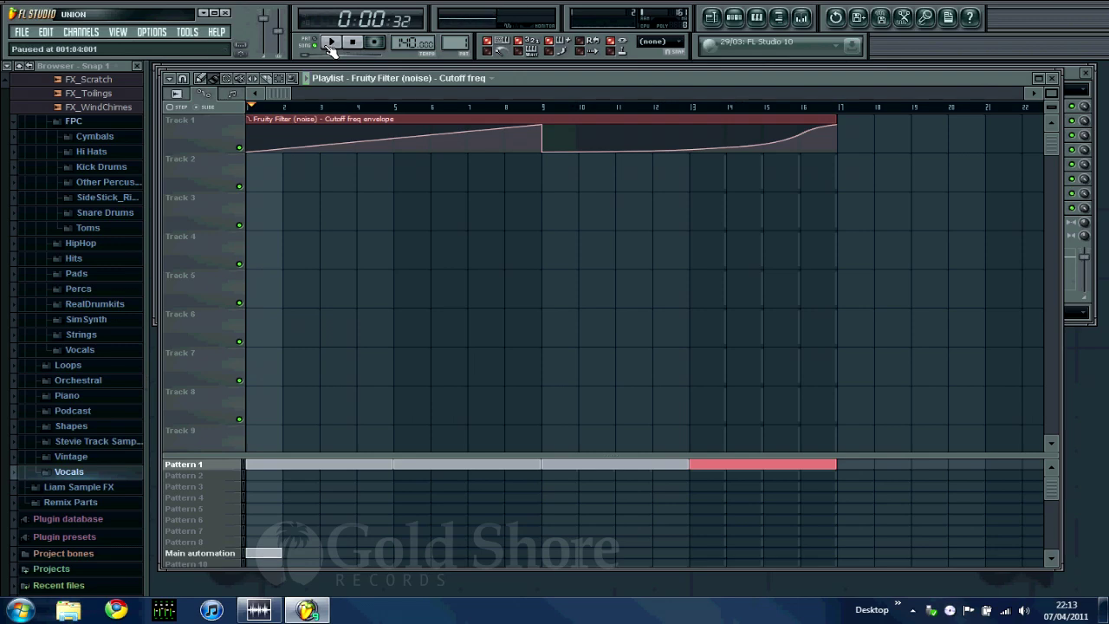
Close the Playlist and move the 3x Osc channel settings window bottom-right, off the mixer sends
left_click(1052, 79)
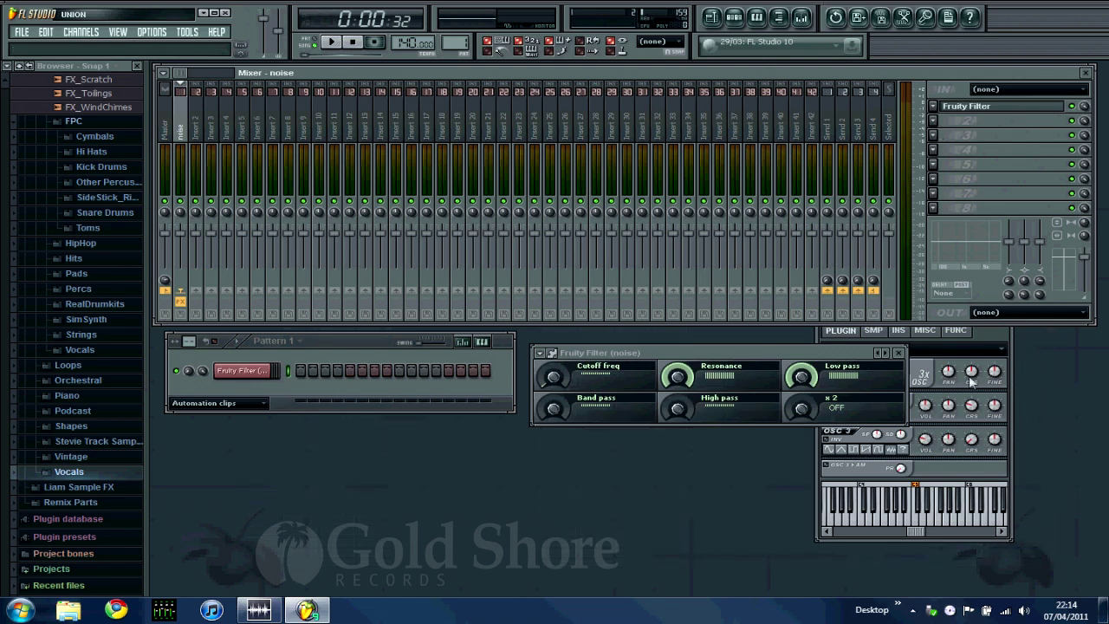
left_click(975, 333)
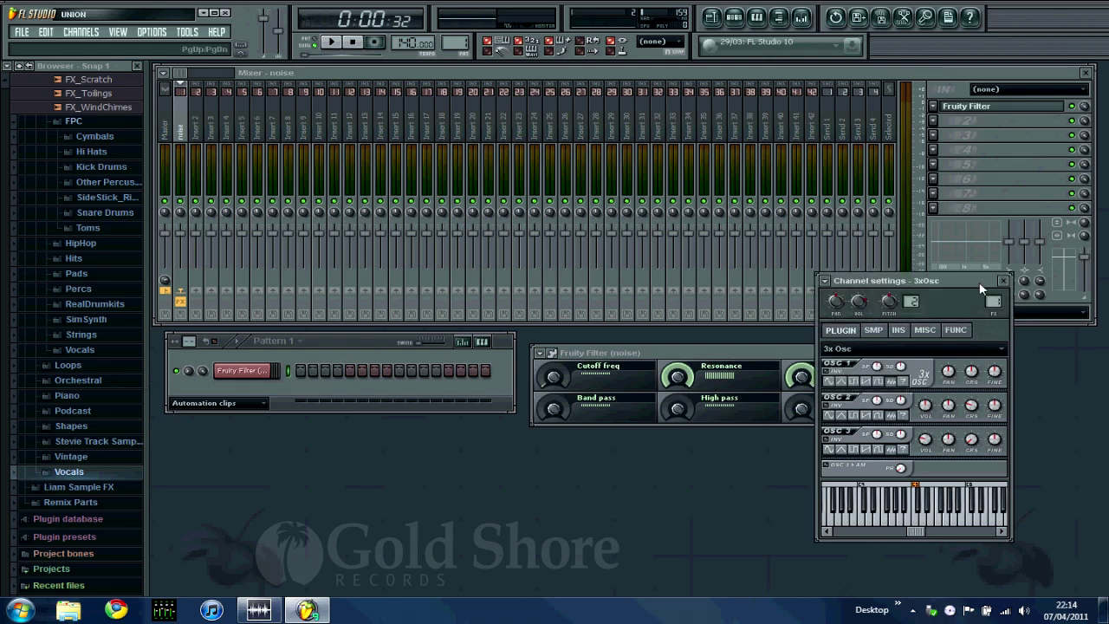
left_click_drag(978, 281, 1027, 322)
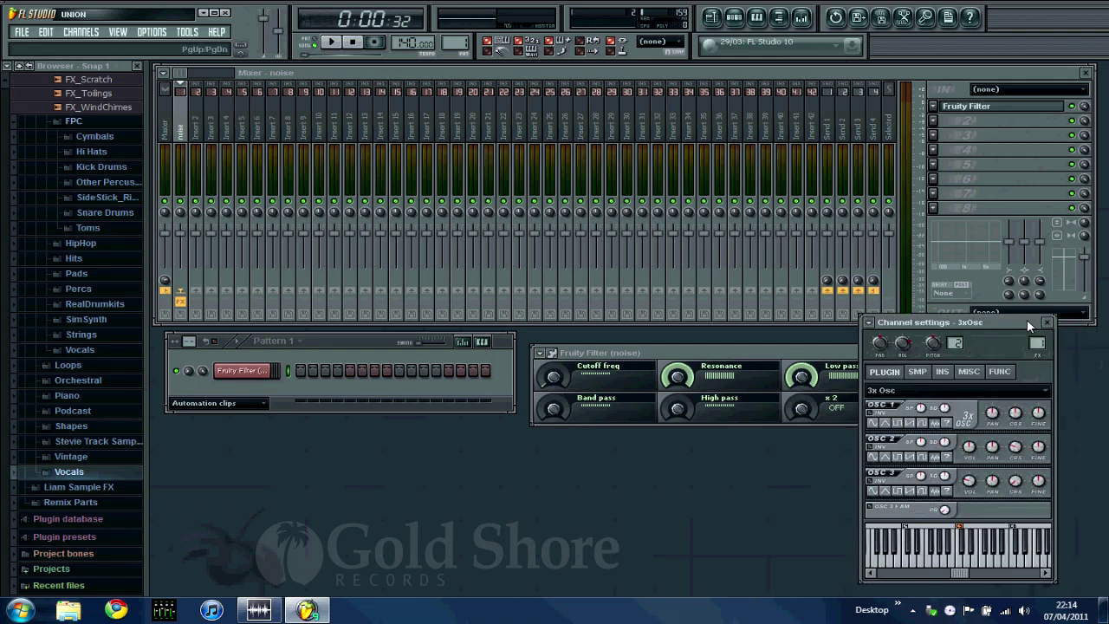